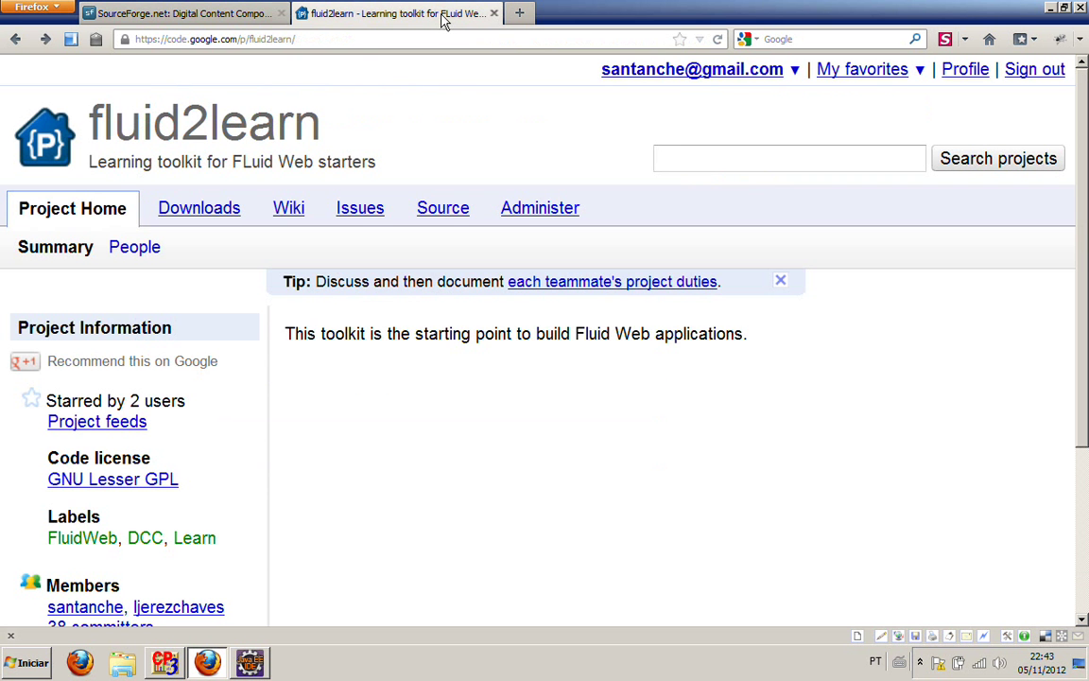
# Examine the command-line access instructions on the fluid2learn project's source checkout page
pyautogui.click(451, 216)
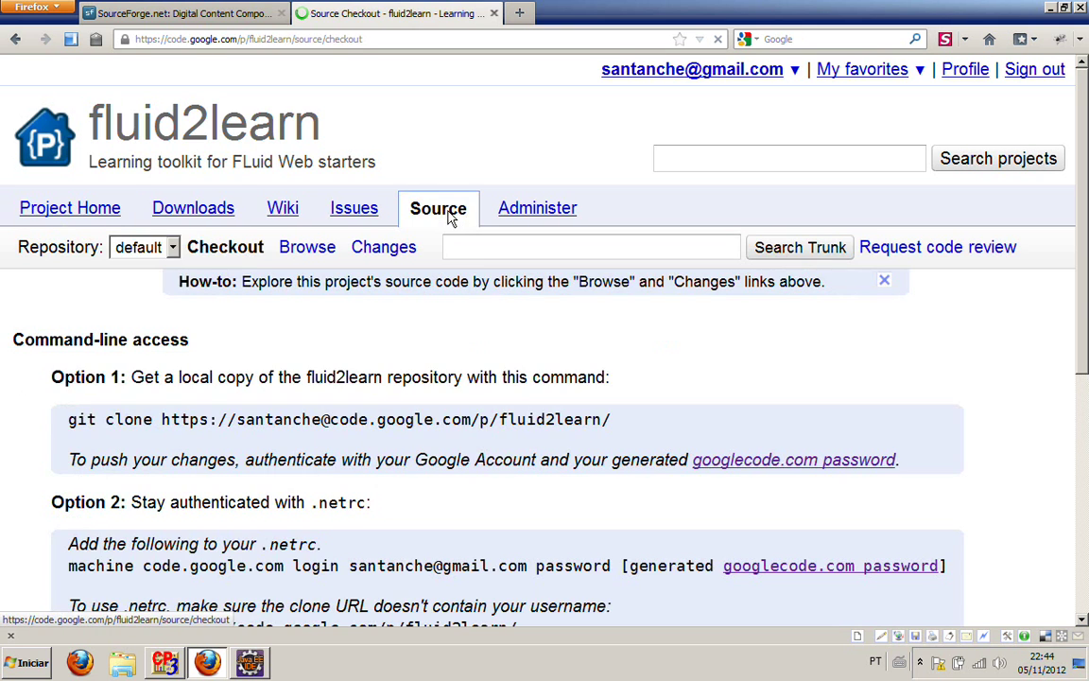
pyautogui.scroll(-3, 461, 243)
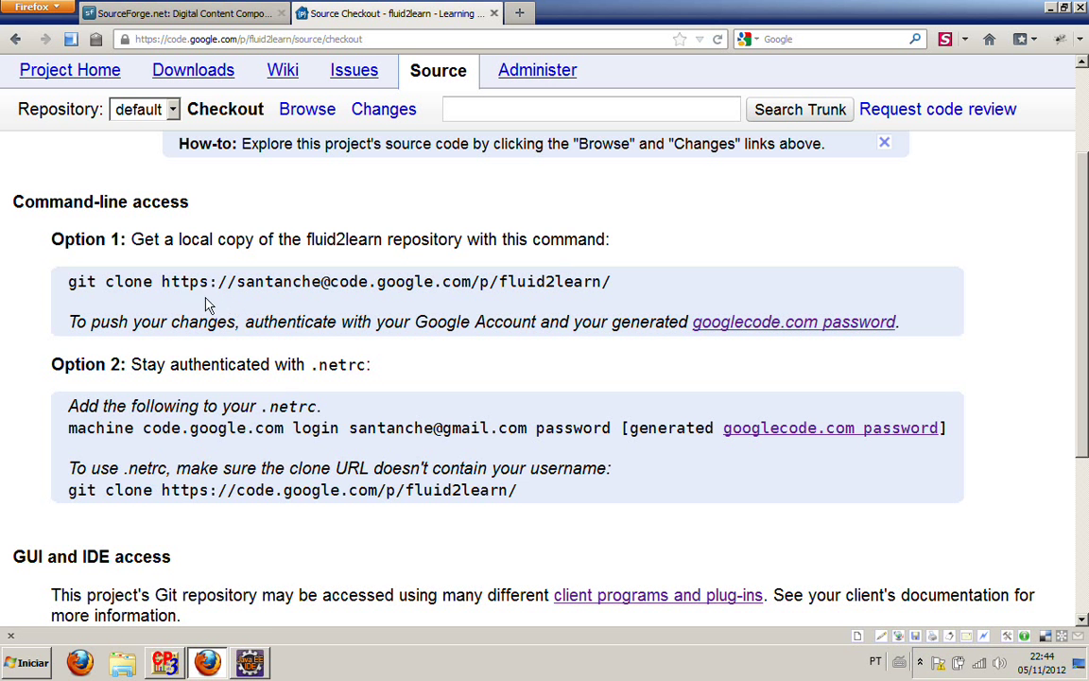
# Switch to Eclipse and paste SourceForge's read/write SSH address for the fluidweb repository as the source URI
pyautogui.click(255, 663)
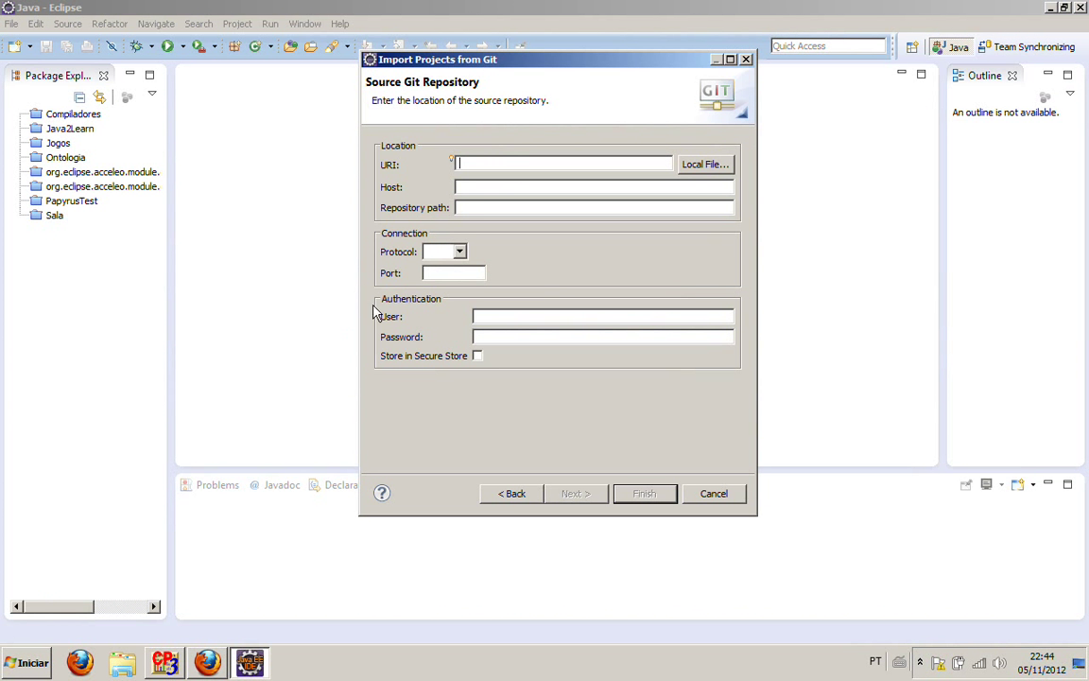
pyautogui.hotkey('ctrl', 'v')
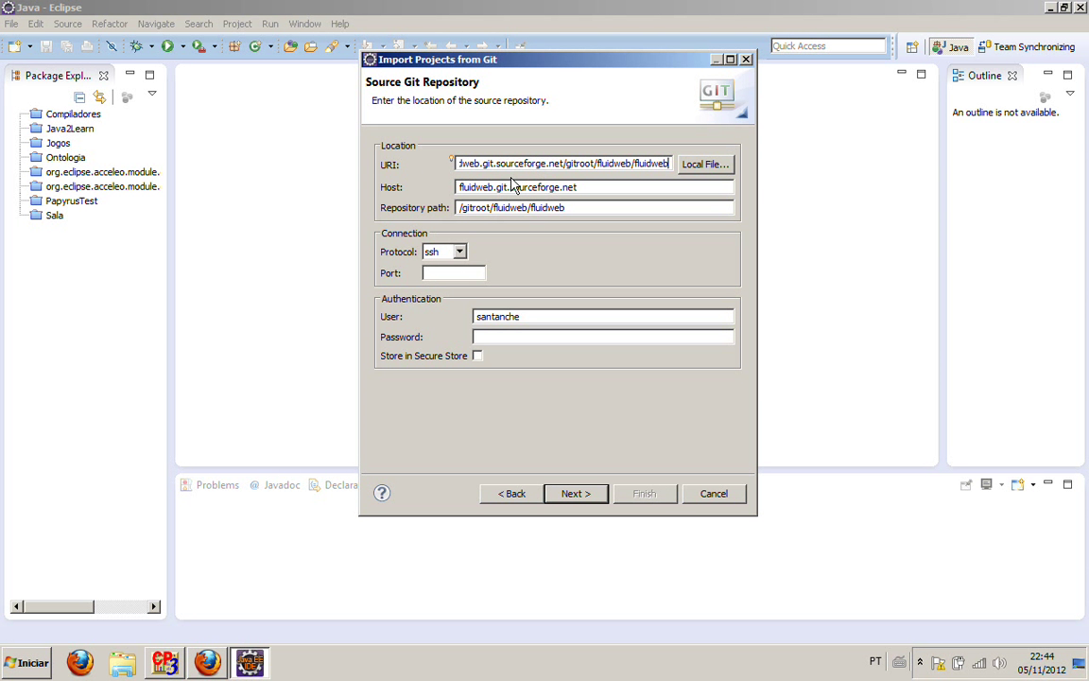
# Switch to Firefox and review the fluidweb Git access addresses on the SourceForge page
pyautogui.click(207, 662)
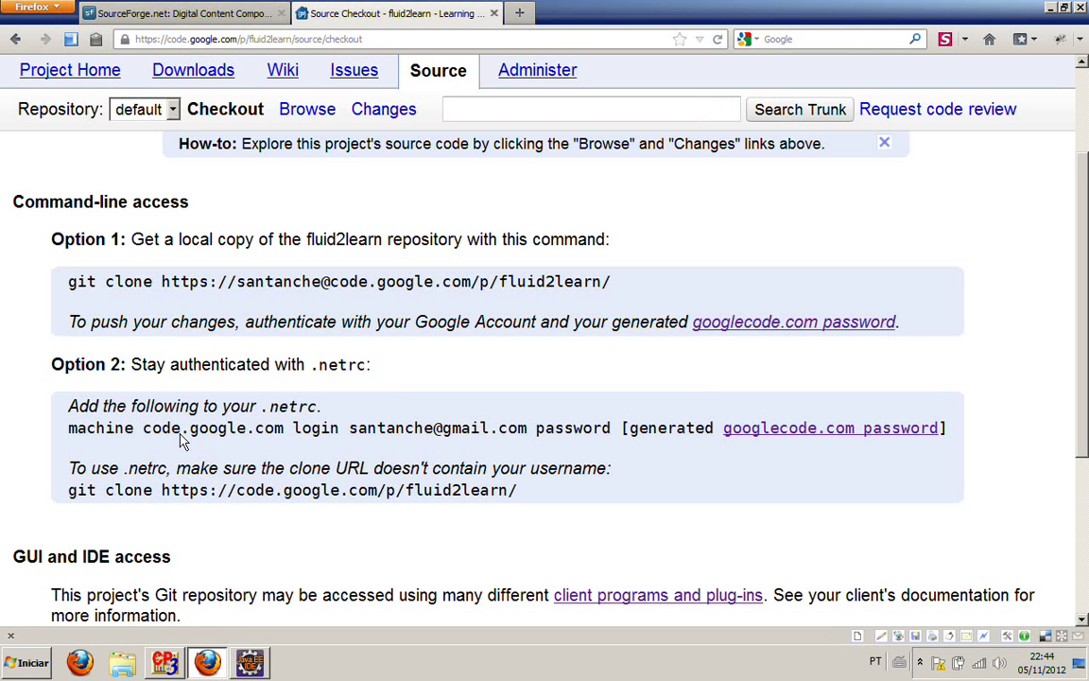
pyautogui.click(240, 16)
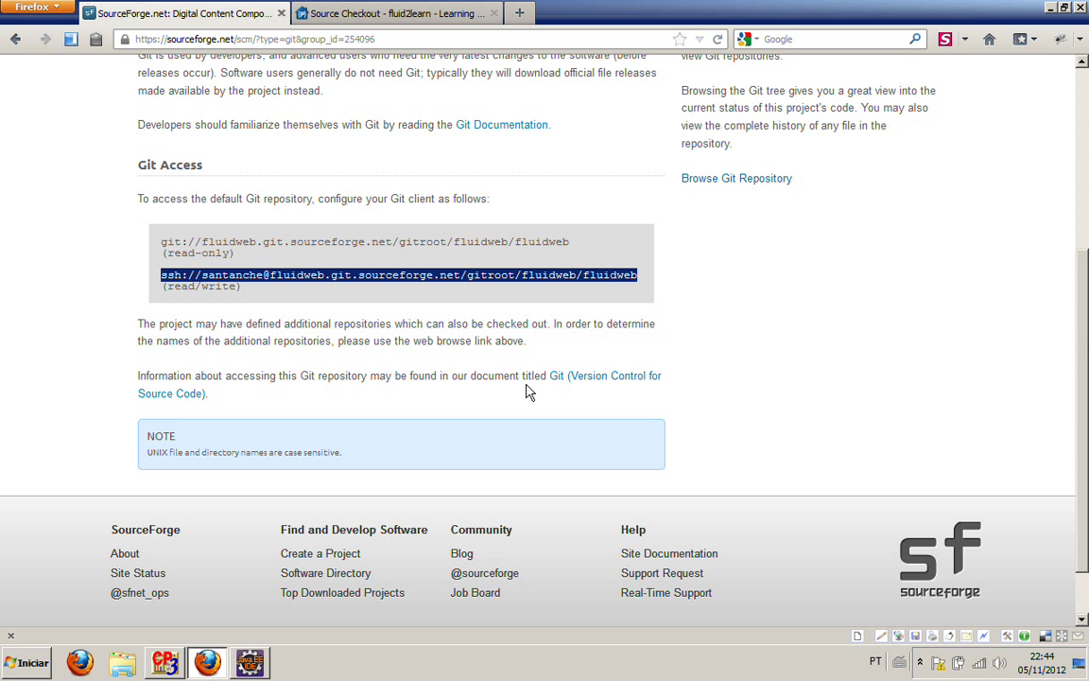
# In Eclipse's Git import, enter the account password, enable Store in Secure Store, and continue to branch selection
pyautogui.click(251, 665)
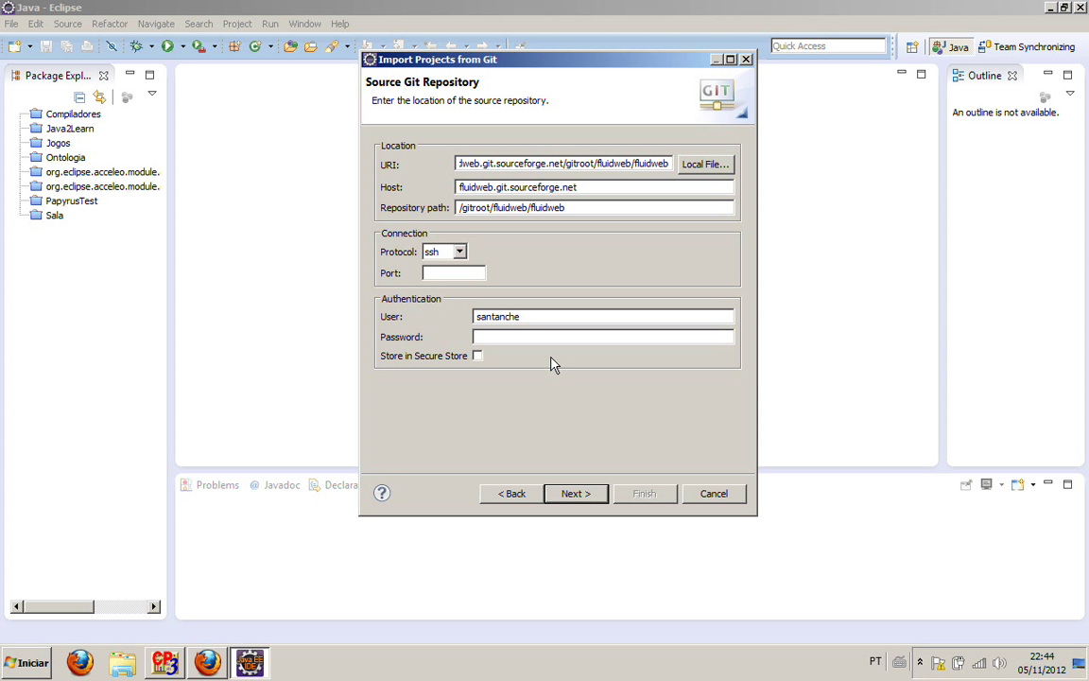
pyautogui.write('*')
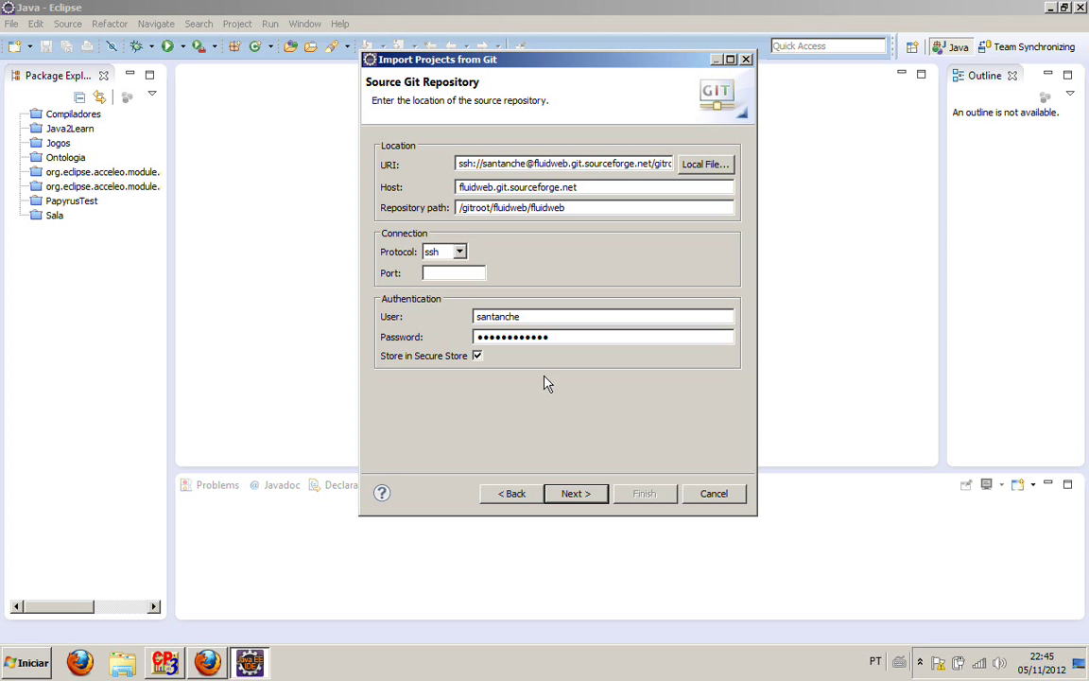
pyautogui.click(593, 498)
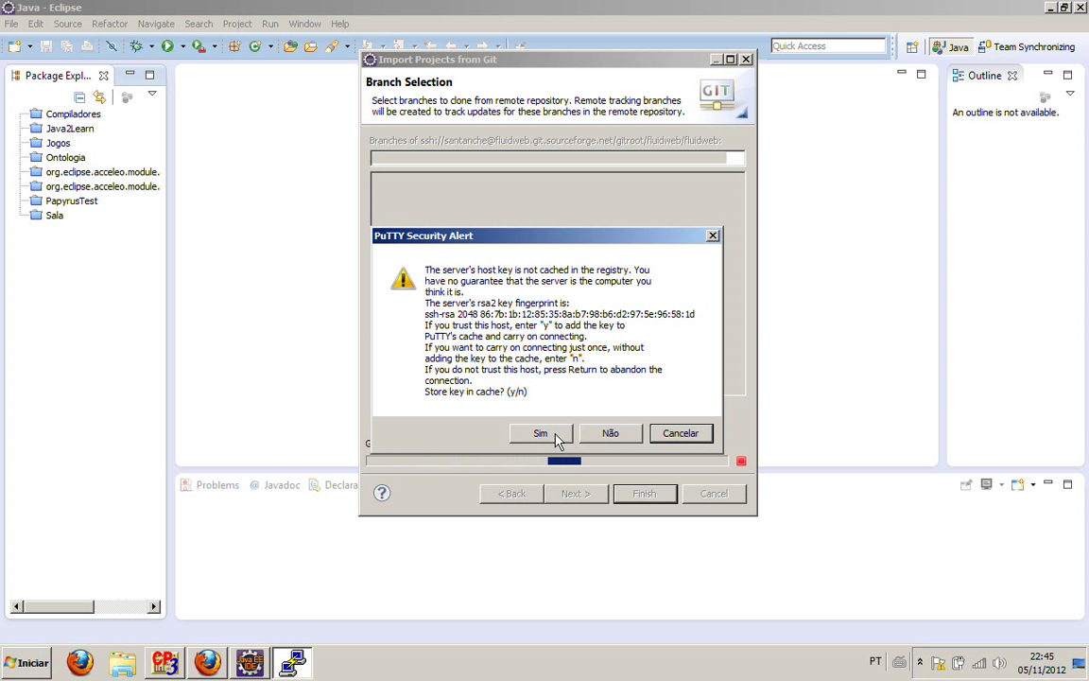
# Accept caching the server's host key and enter the account password at the TortoisePlink prompts to retrieve the remote branches
pyautogui.click(540, 432)
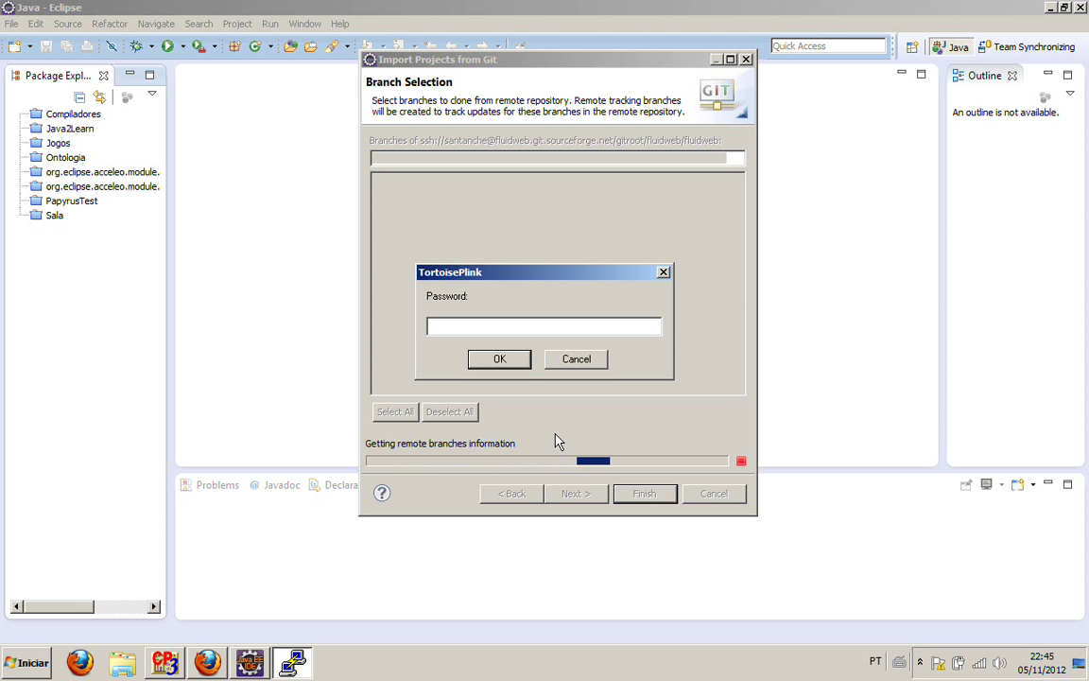
pyautogui.write('************')
pyautogui.click(512, 366)
pyautogui.write('***********')
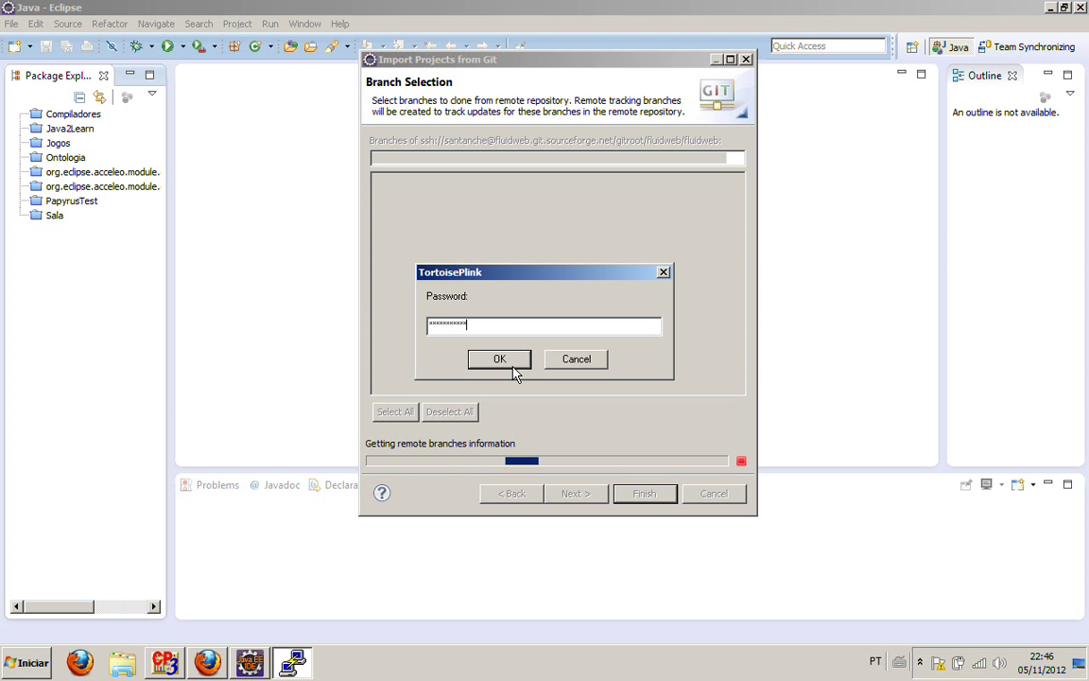
pyautogui.click(483, 360)
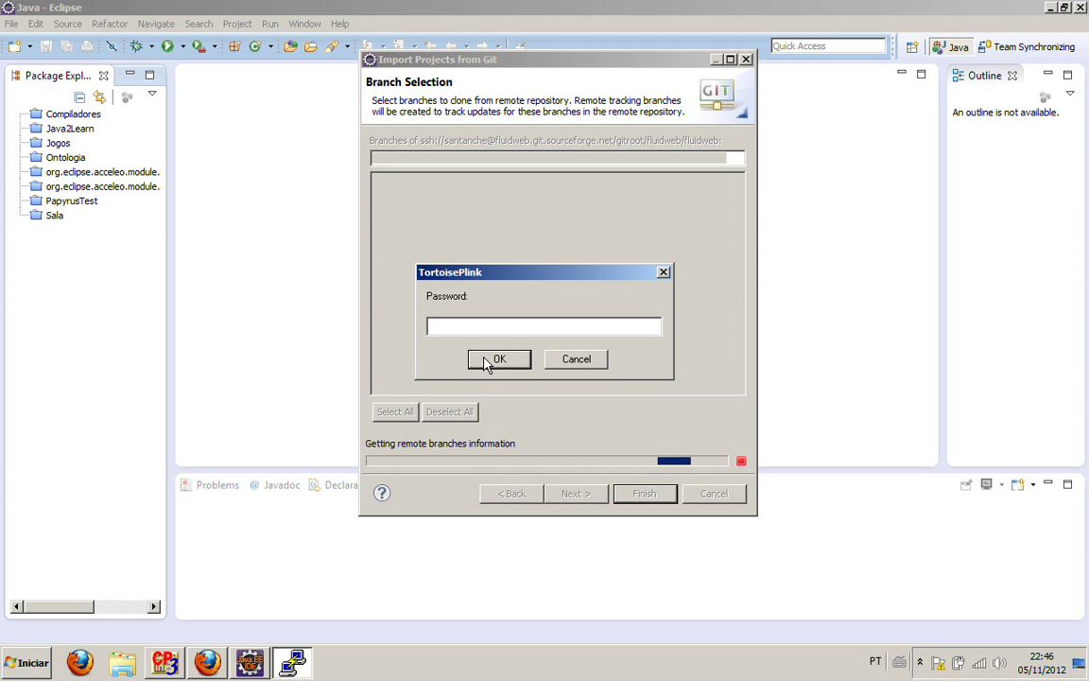
pyautogui.write('*********')
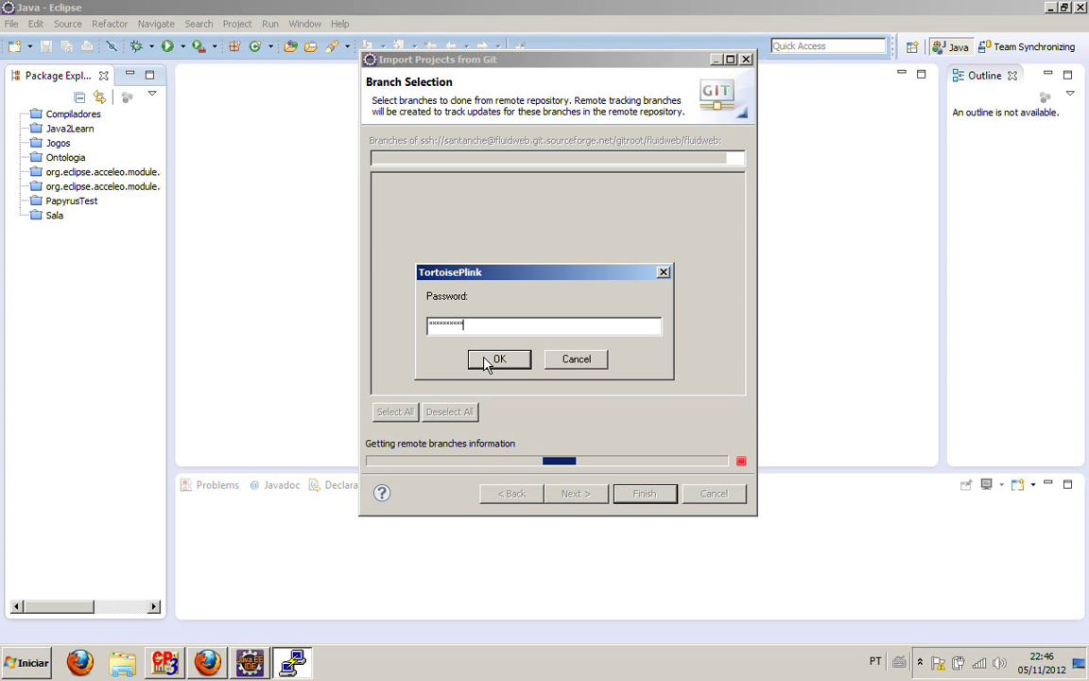
pyautogui.click(486, 362)
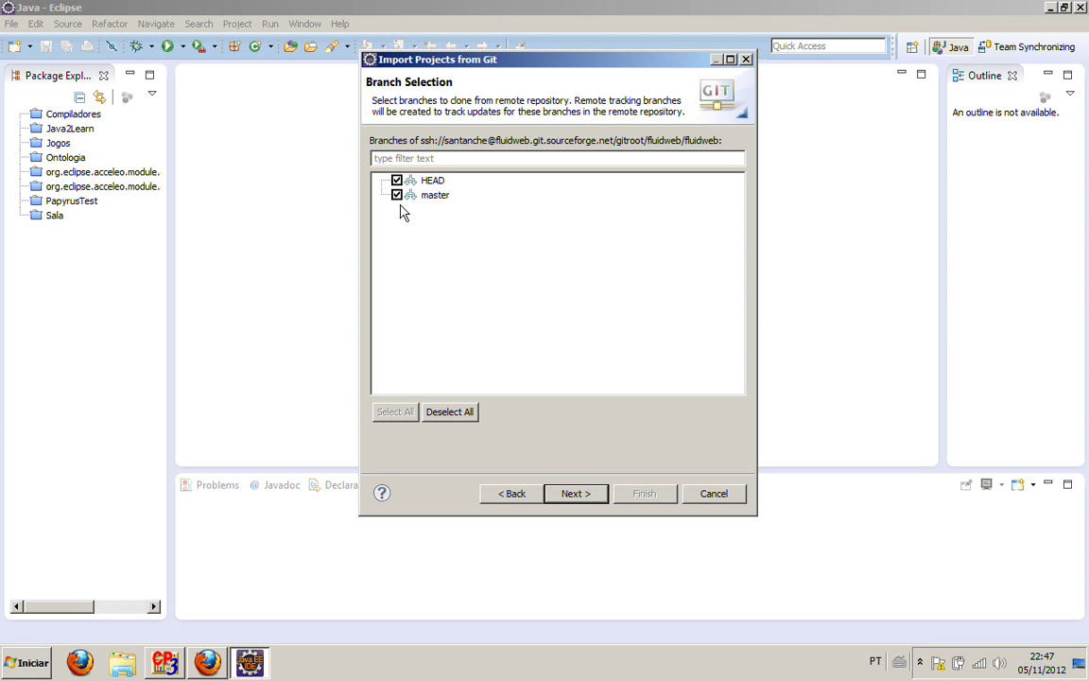
# Deselect the HEAD branch, keep master selected, and continue to the local destination settings
pyautogui.click(397, 179)
pyautogui.click(575, 495)
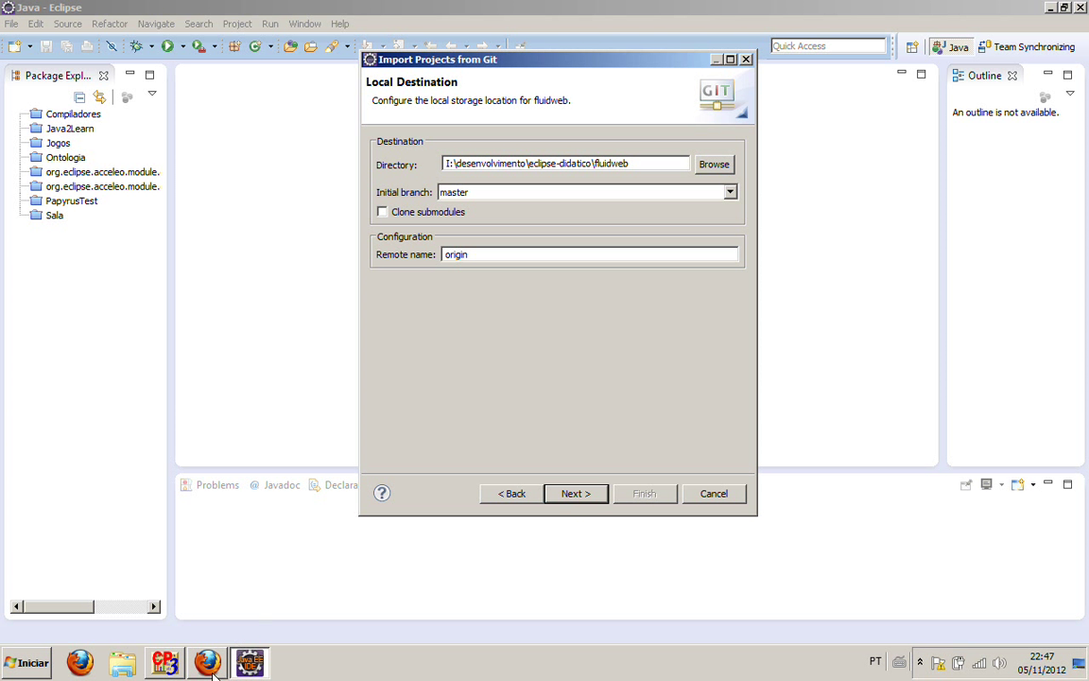
pyautogui.hotkey('alt', 'Tab')
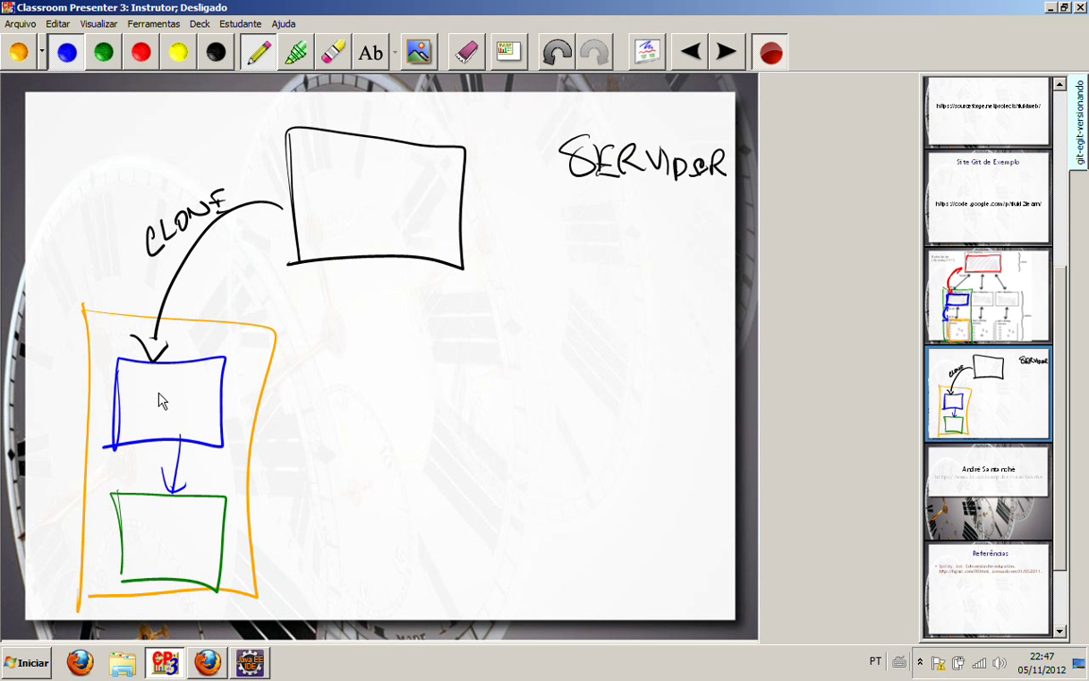
pyautogui.click(250, 661)
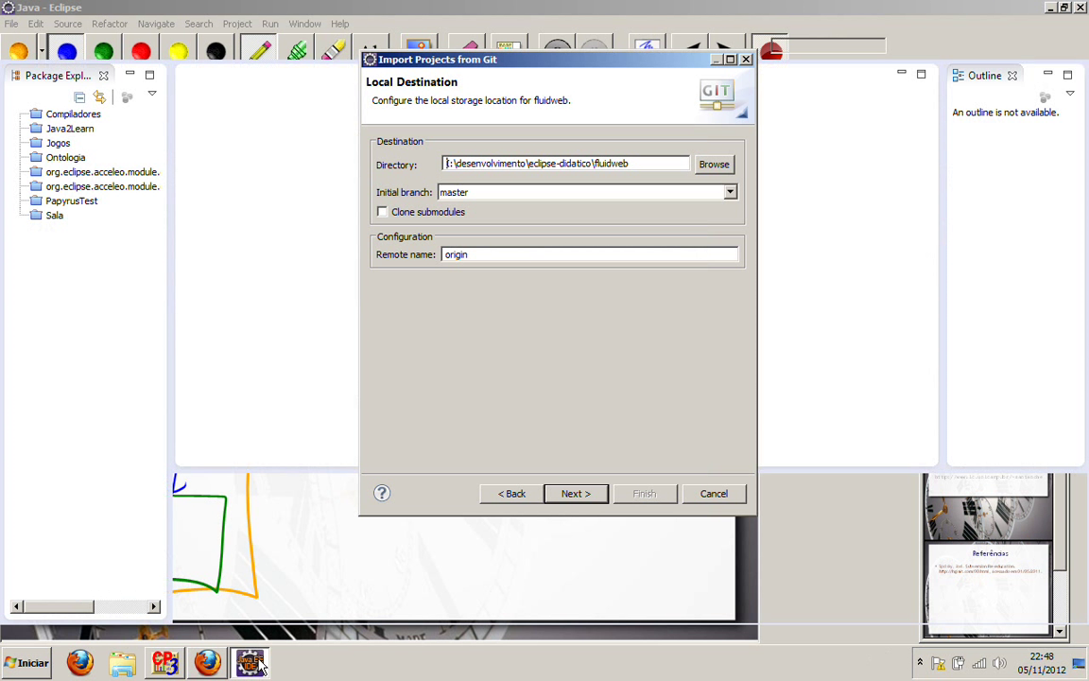
# Set the clone directory to I:\desenvolvimento\eclipse-didatico\(git)\fluidweb with master as the initial branch
pyautogui.click(592, 164)
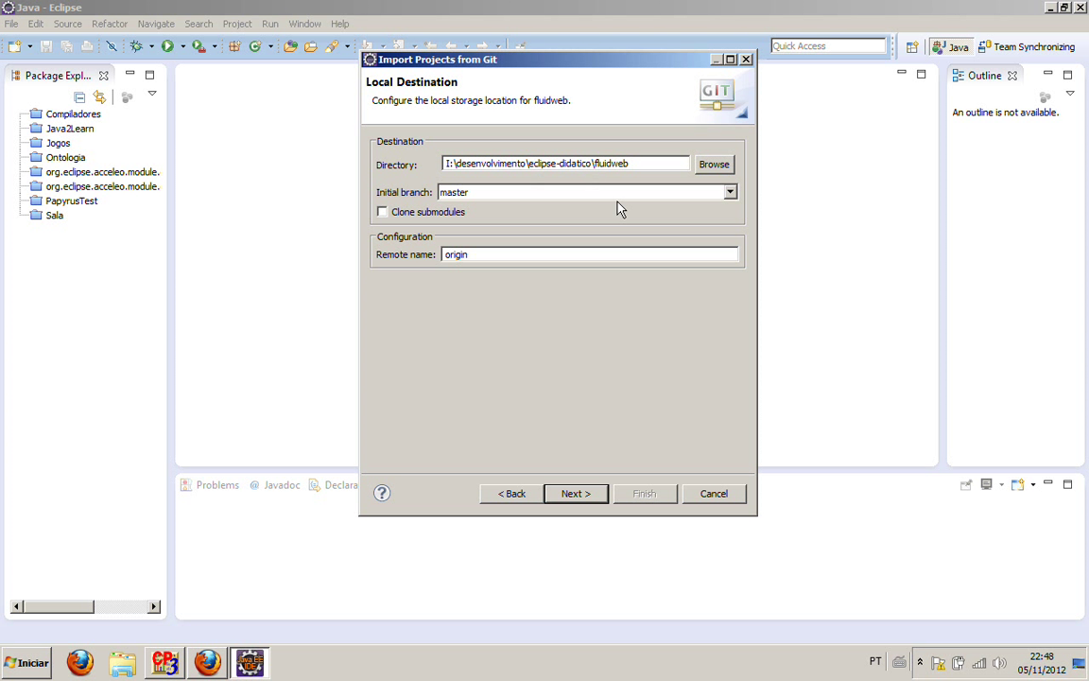
pyautogui.write('git\\')
pyautogui.write('t)\\')
pyautogui.click(730, 193)
pyautogui.click(568, 208)
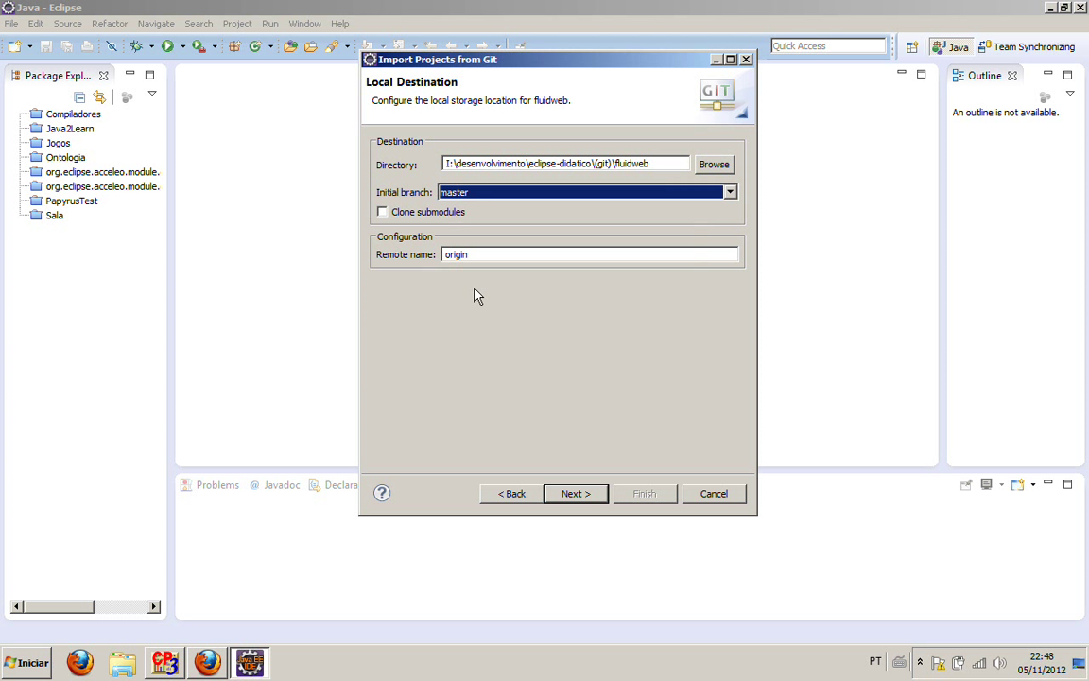
# Start cloning the fluidweb repository and enter the account password at the TortoisePlink prompt
pyautogui.click(567, 494)
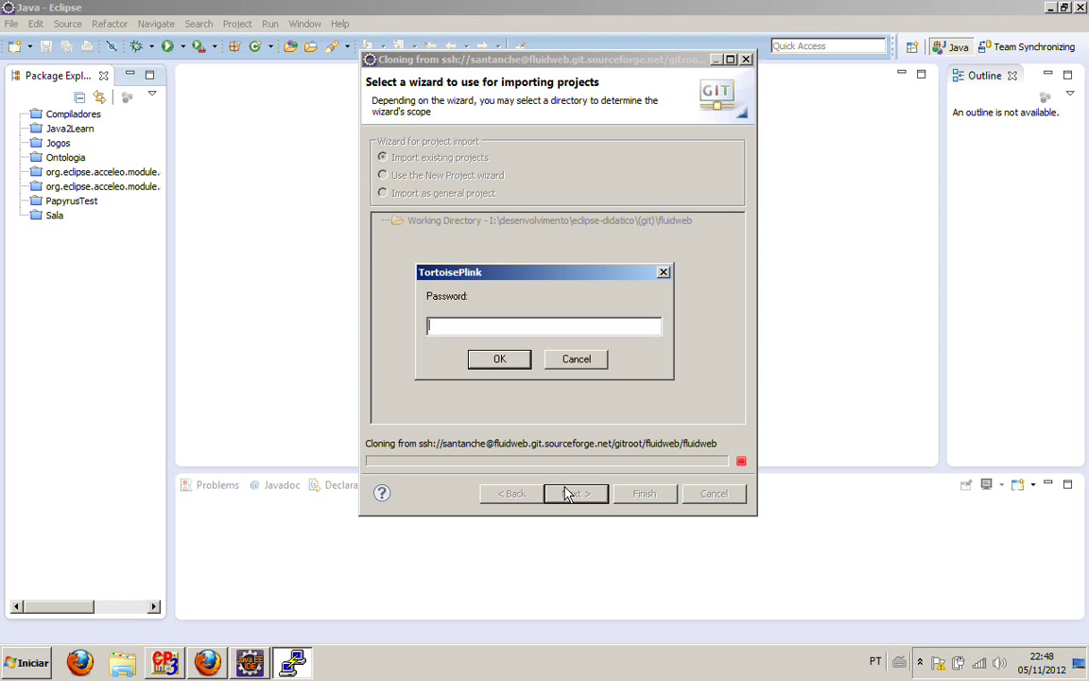
pyautogui.write('************')
pyautogui.click(481, 365)
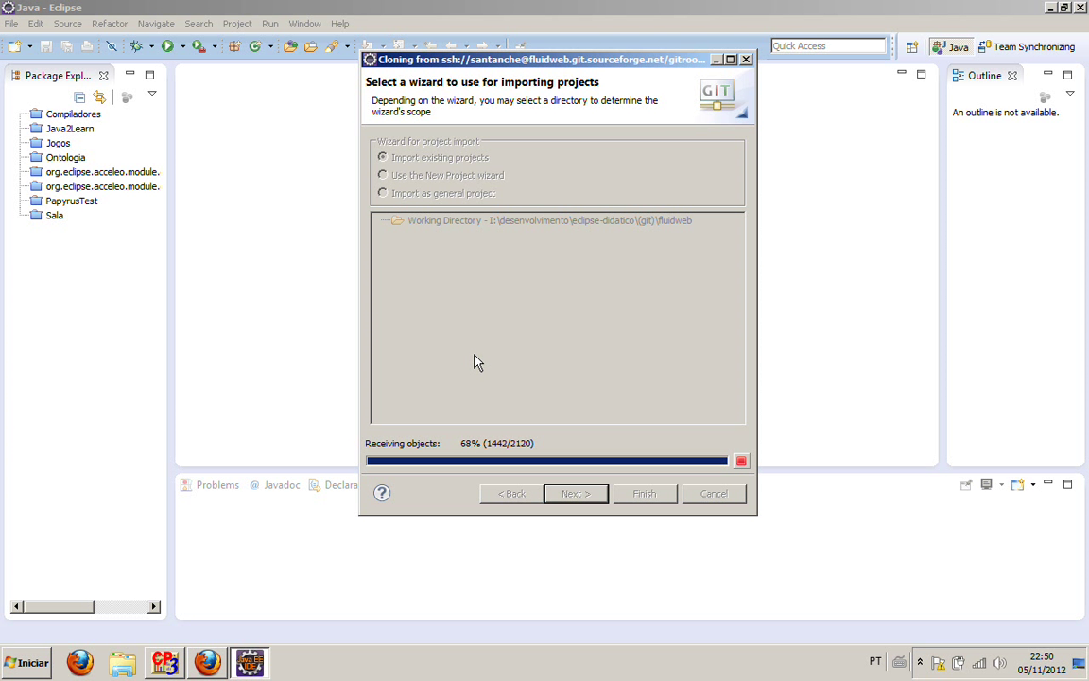
pyautogui.click(167, 662)
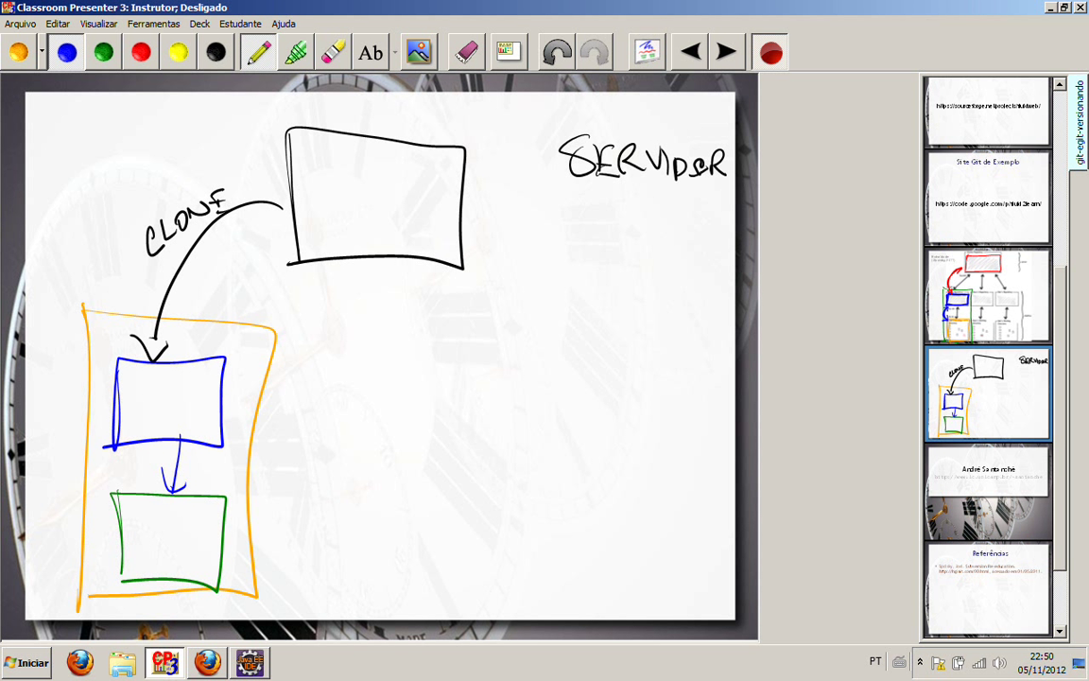
pyautogui.click(250, 661)
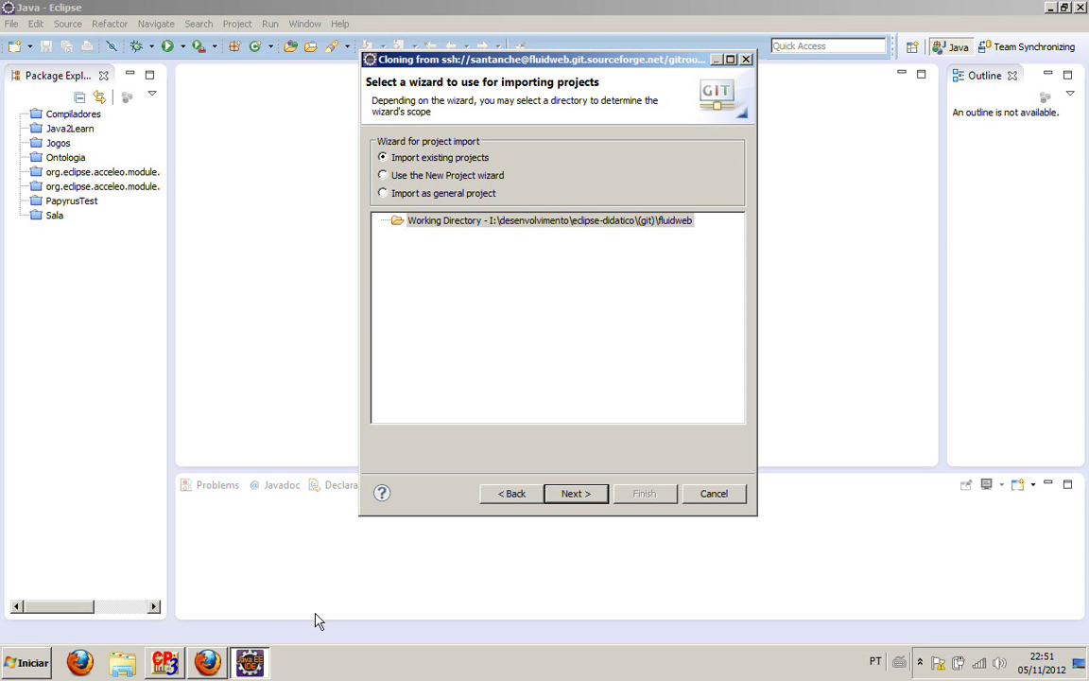
pyautogui.doubleClick(435, 224)
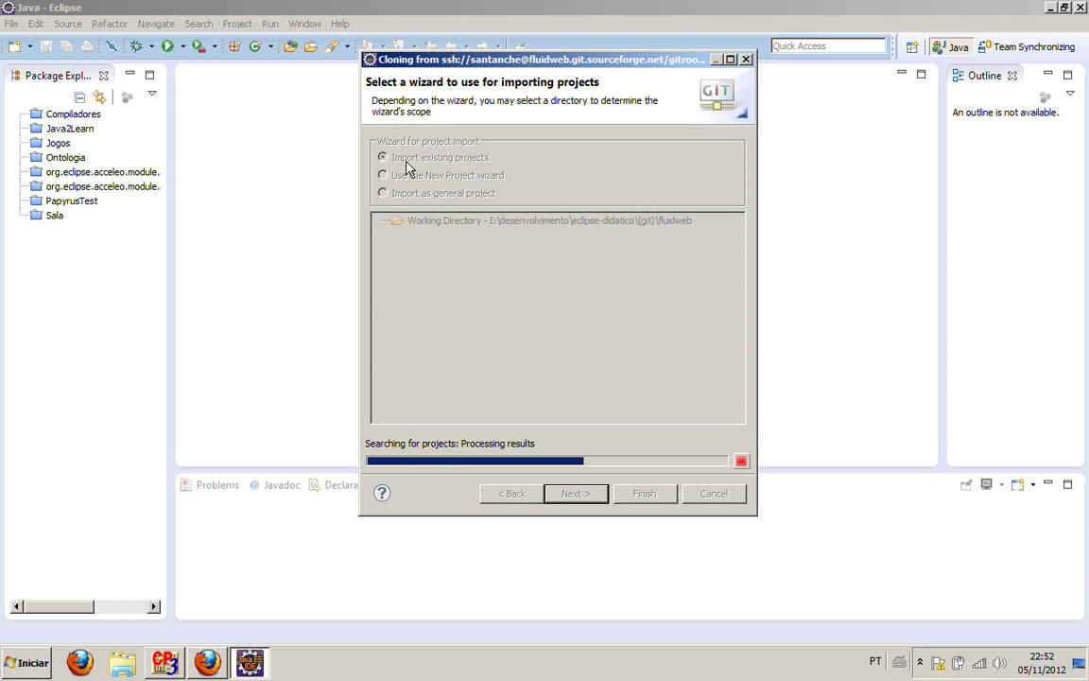
pyautogui.click(413, 225)
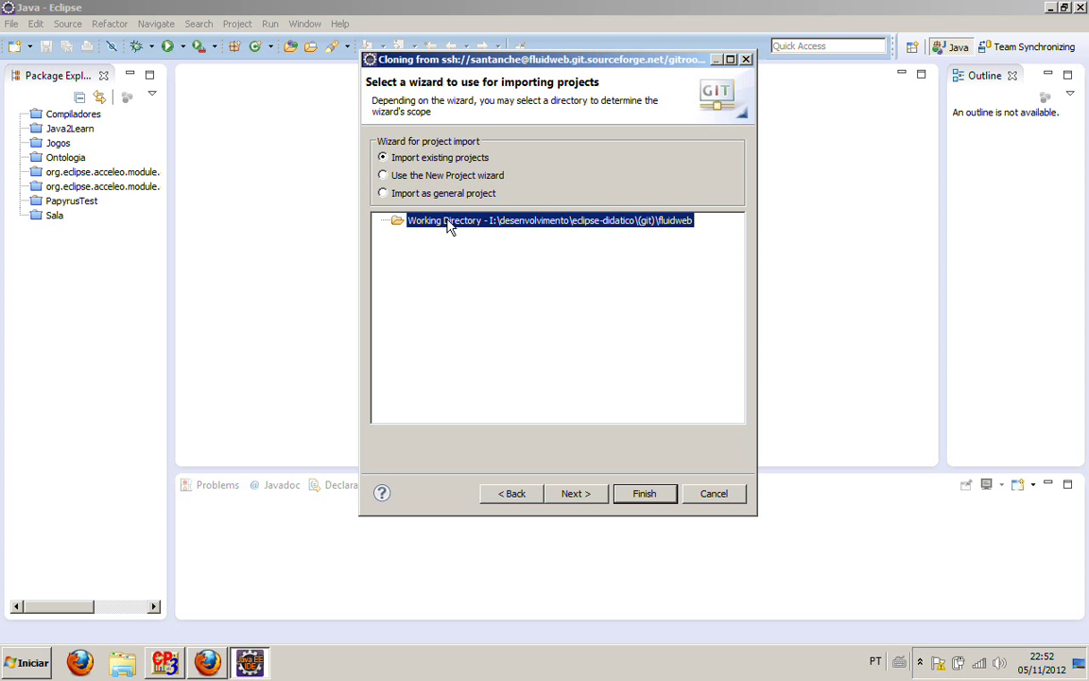
pyautogui.click(382, 176)
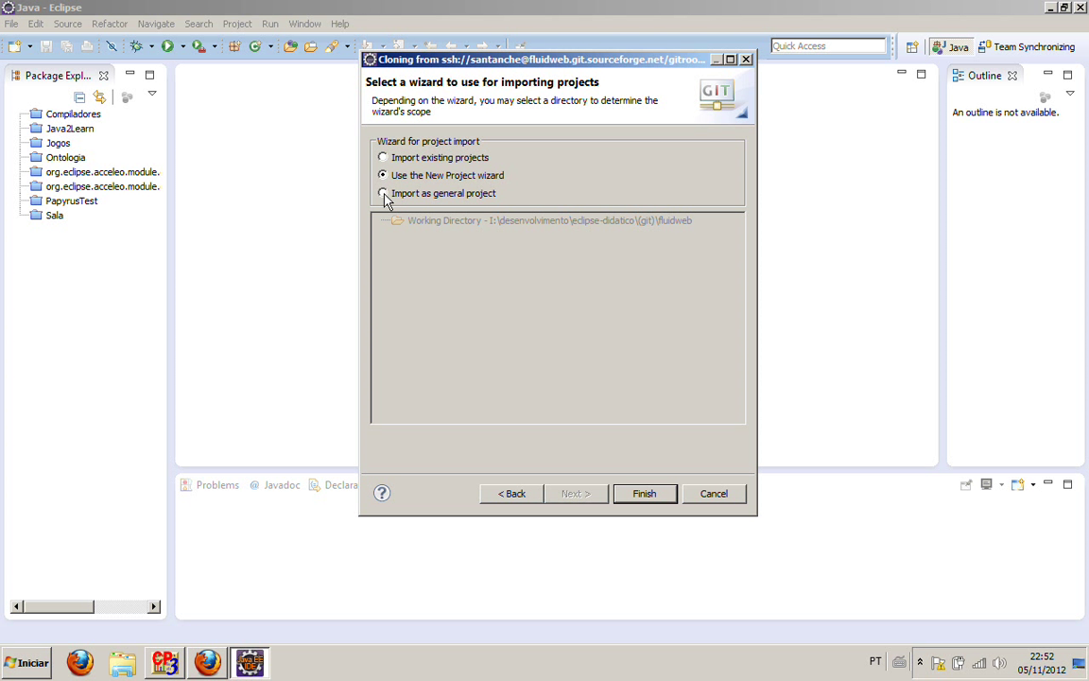
pyautogui.click(383, 194)
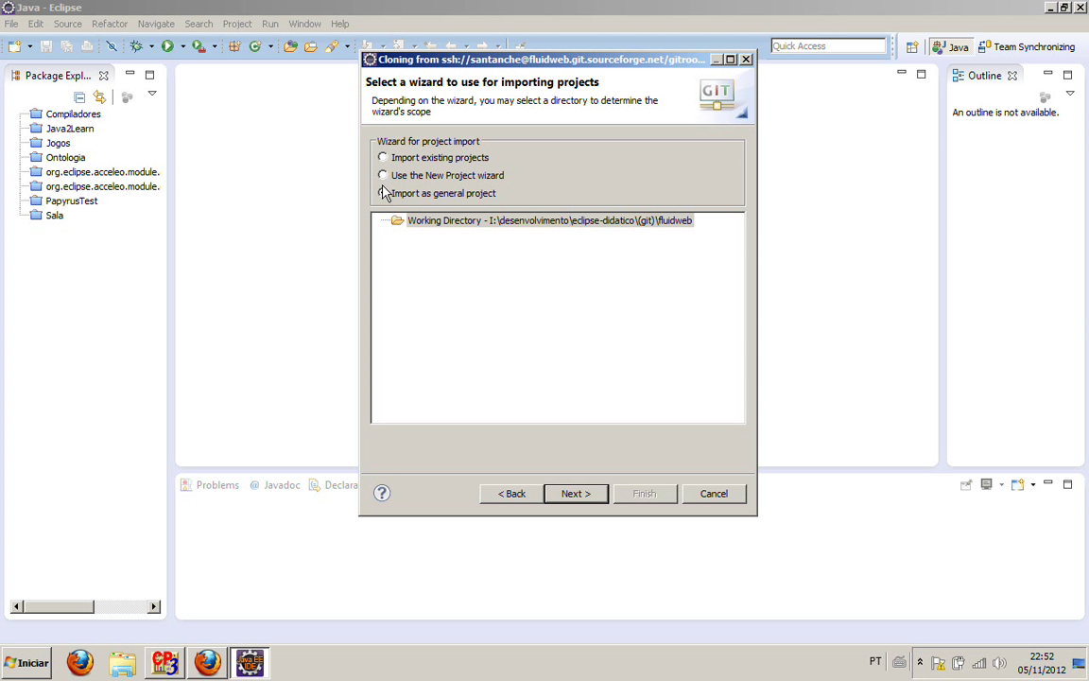
pyautogui.click(382, 158)
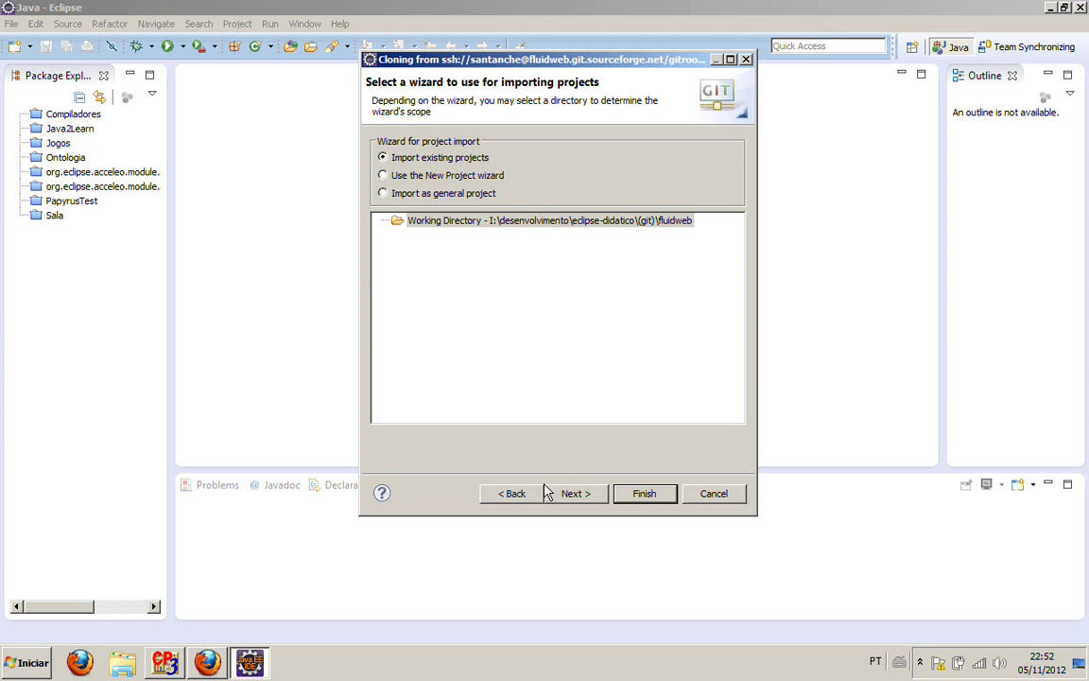
pyautogui.click(386, 226)
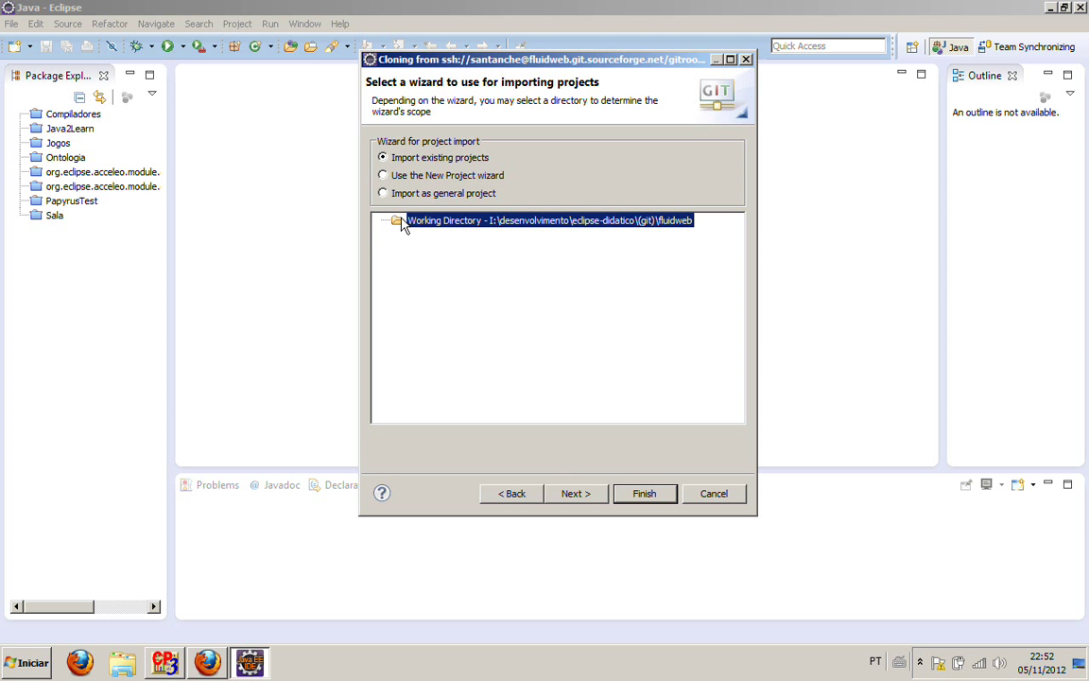
# Refresh the project import page by going back to the local destination and forward again, and expand the fluidweb working directory
pyautogui.click(515, 495)
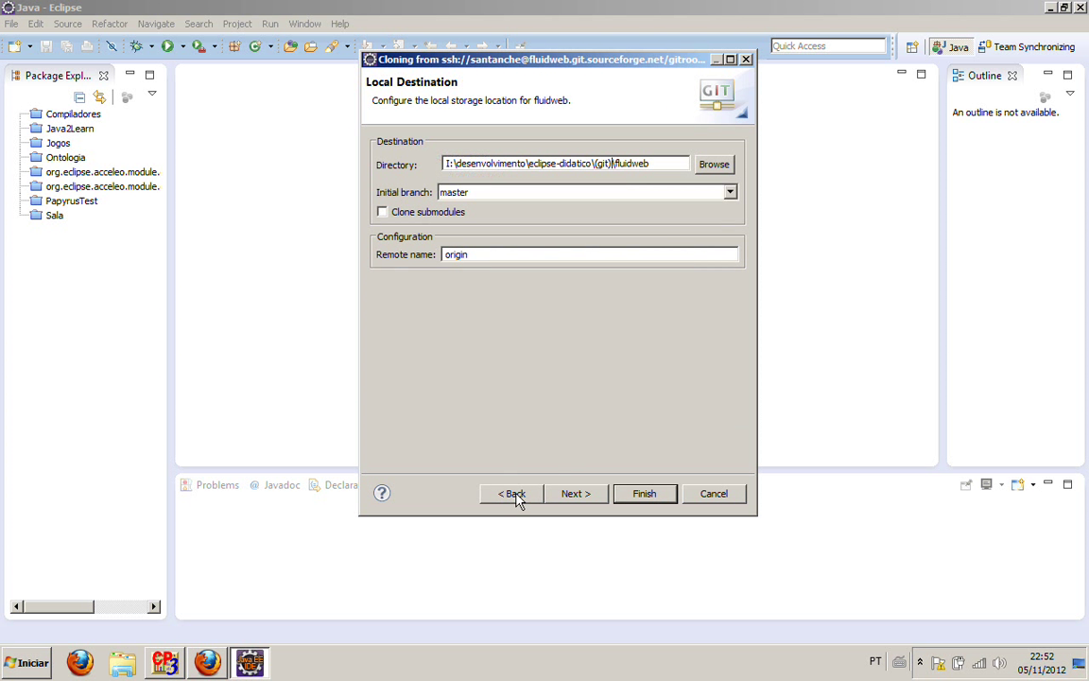
pyautogui.click(580, 495)
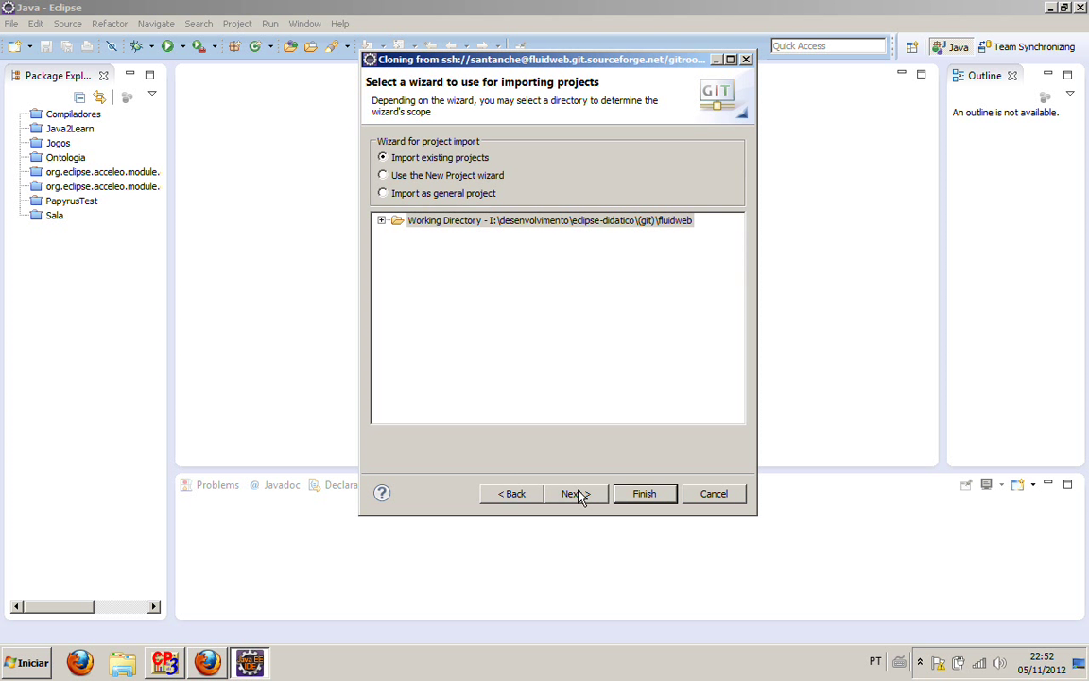
pyautogui.click(382, 222)
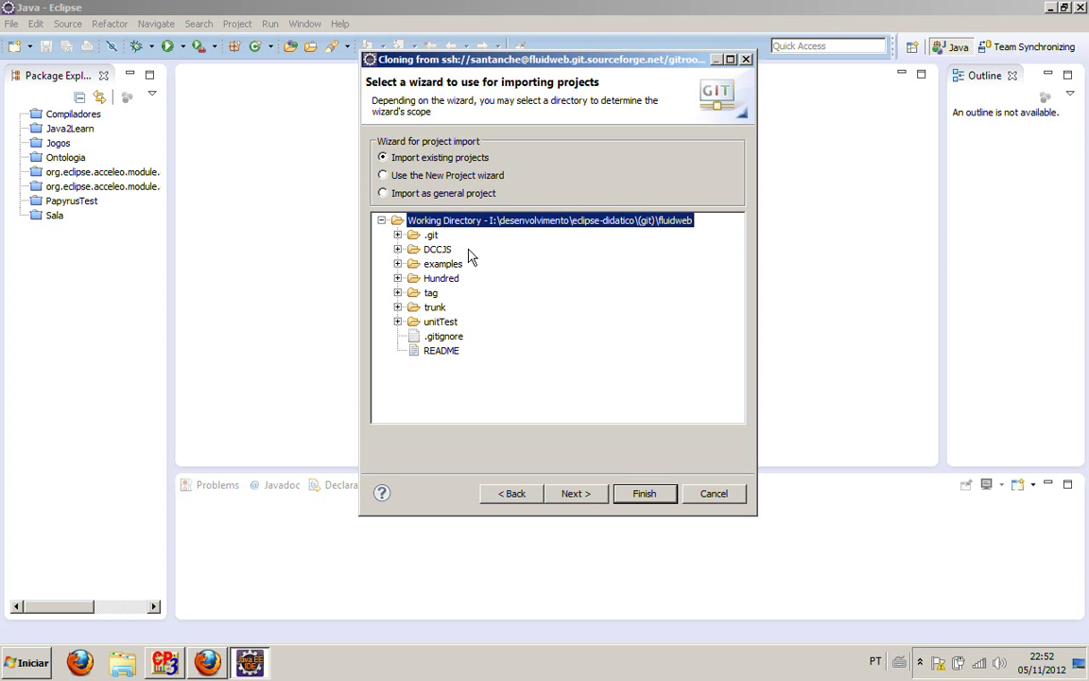
# Choose the trunk folder as the scope for importing existing projects, and view the full path of the HundredX-Git project
pyautogui.click(398, 307)
pyautogui.click(430, 310)
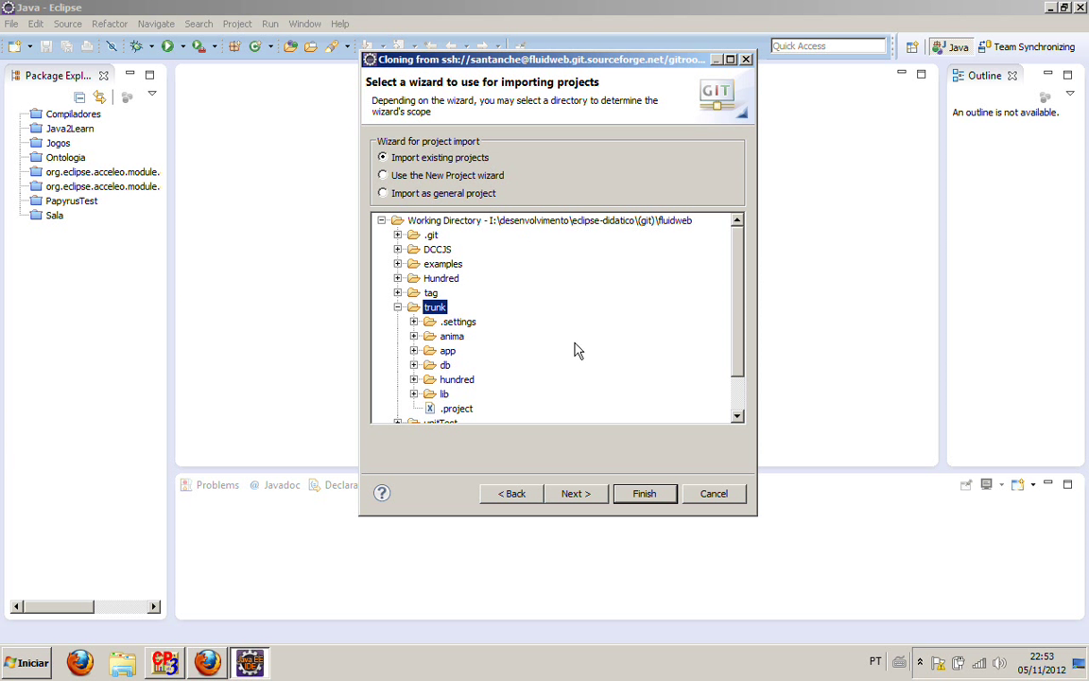
pyautogui.click(576, 493)
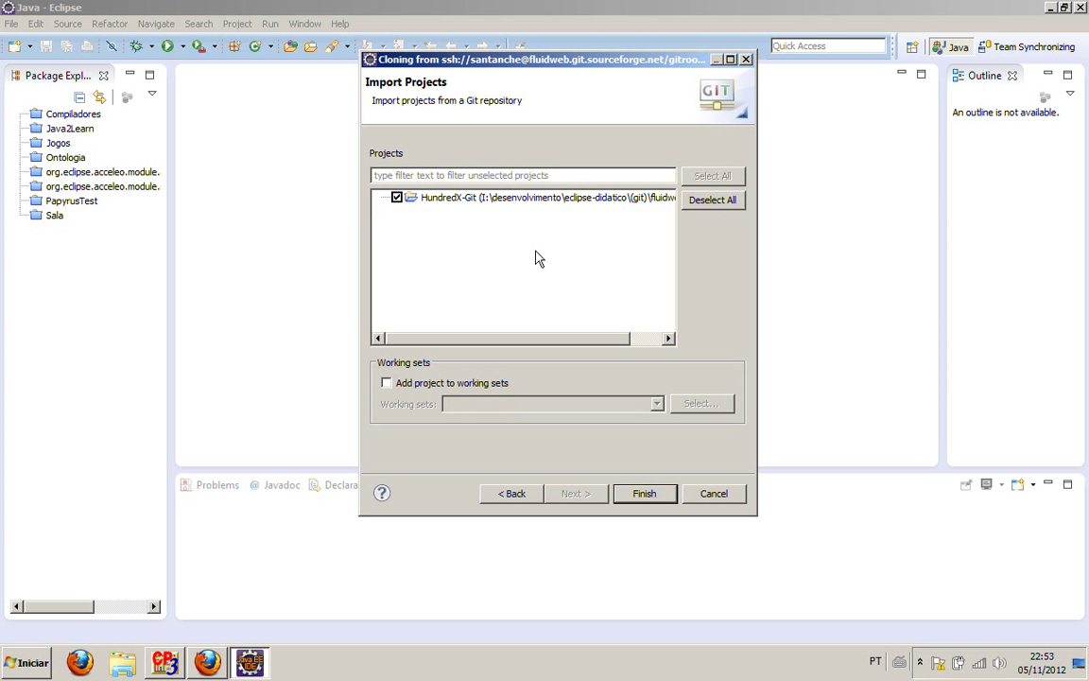
pyautogui.moveTo(525, 341); pyautogui.dragTo(559, 340)
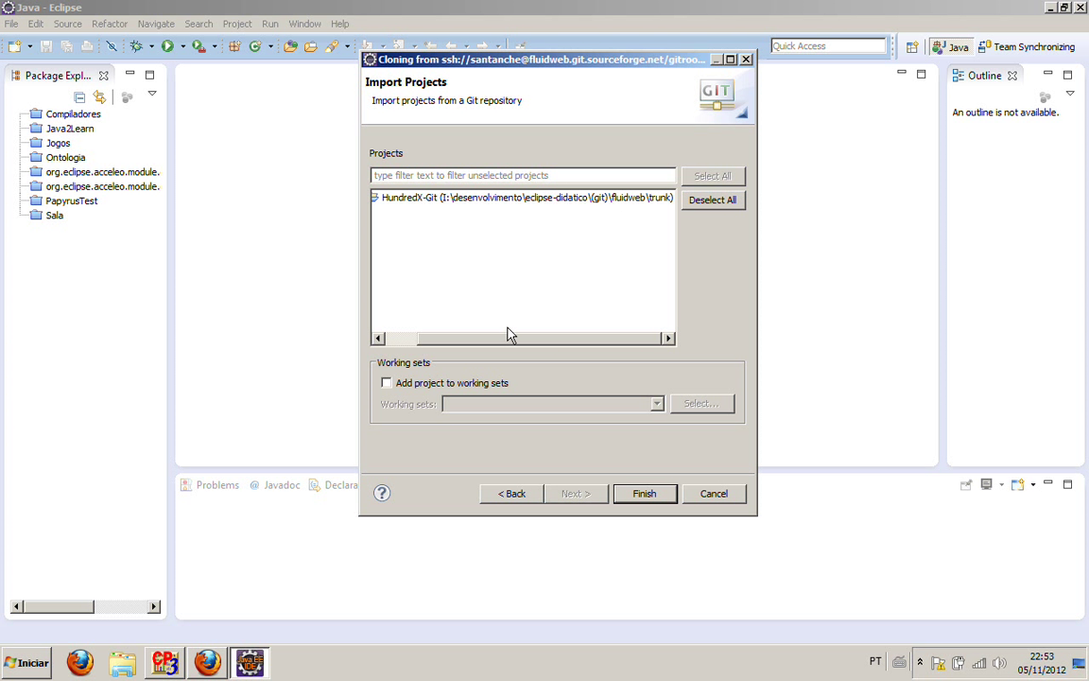
# Widen the import scope to the whole fluidweb working directory and review the existing projects found in it
pyautogui.moveTo(513, 341); pyautogui.dragTo(478, 351)
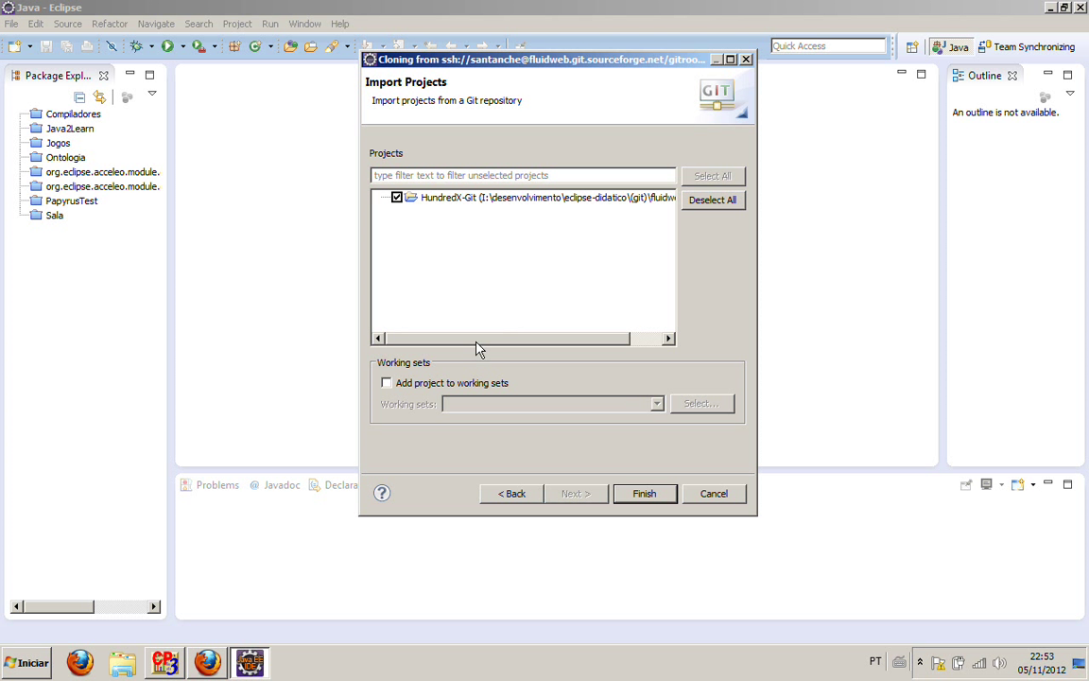
pyautogui.click(509, 493)
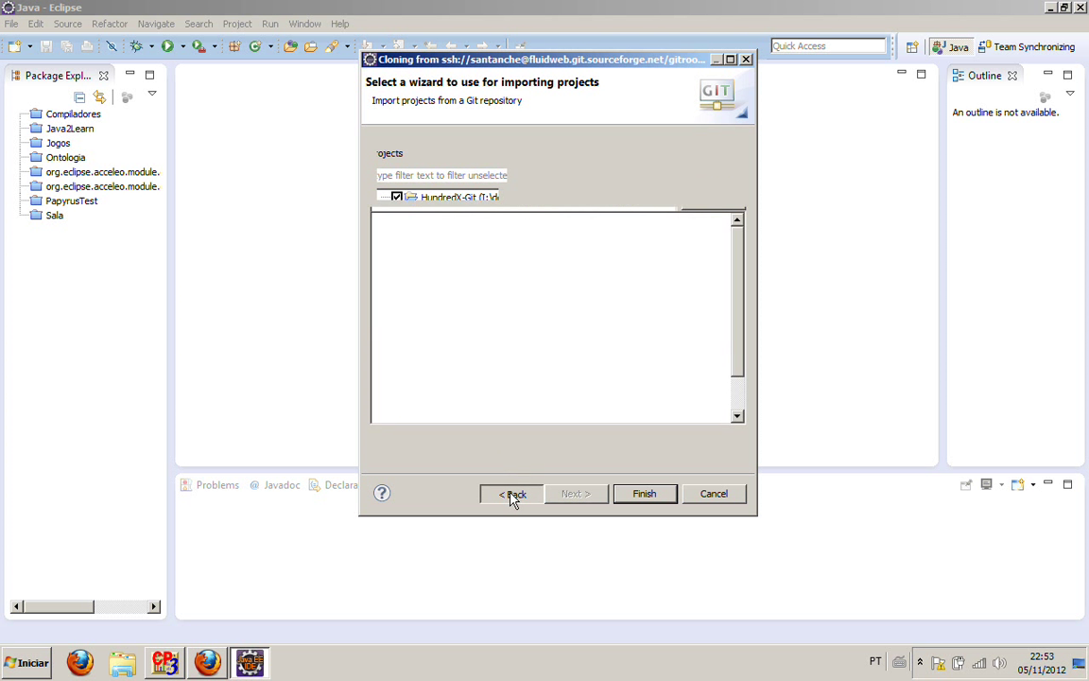
pyautogui.click(378, 215)
pyautogui.press('Return')
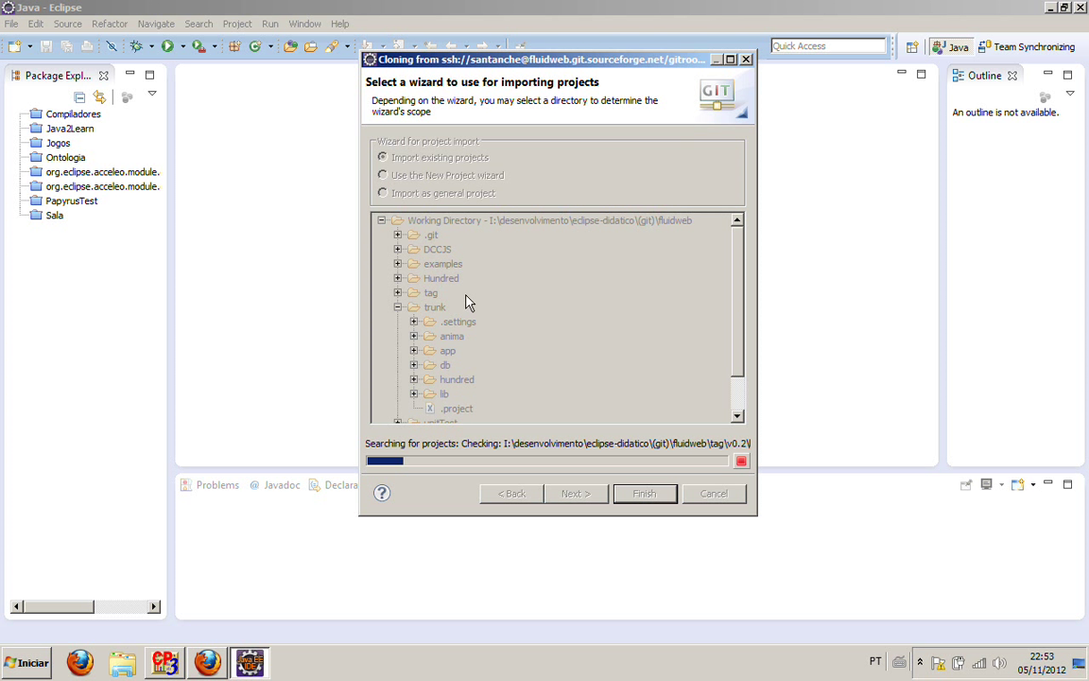
pyautogui.click(576, 493)
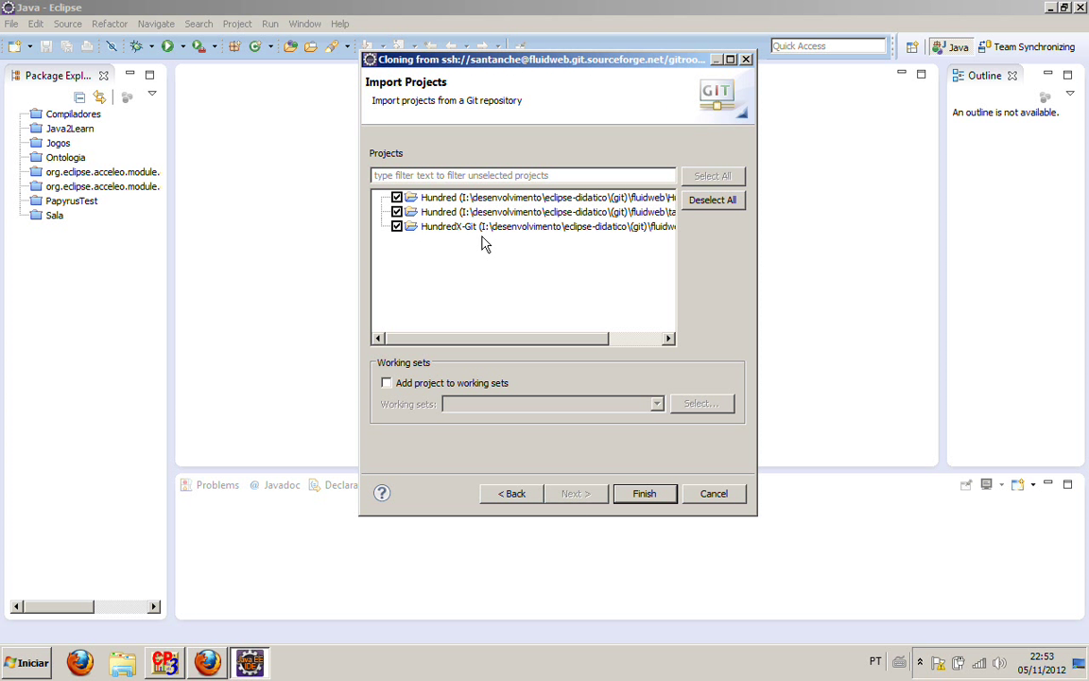
pyautogui.moveTo(476, 338)
pyautogui.mouseDown()
pyautogui.moveTo(556, 339)
pyautogui.moveTo(474, 345)
pyautogui.mouseUp()
# Set the import scope back to the trunk folder, import the HundredX-Git project, and expand it in the workspace
pyautogui.click(514, 493)
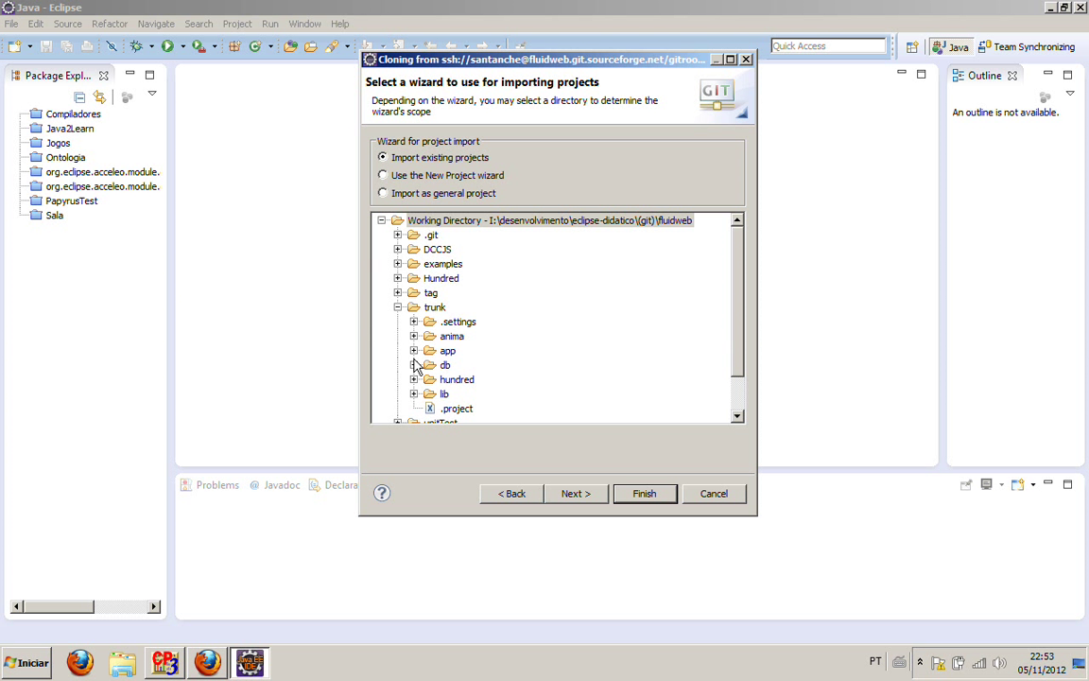
pyautogui.click(430, 309)
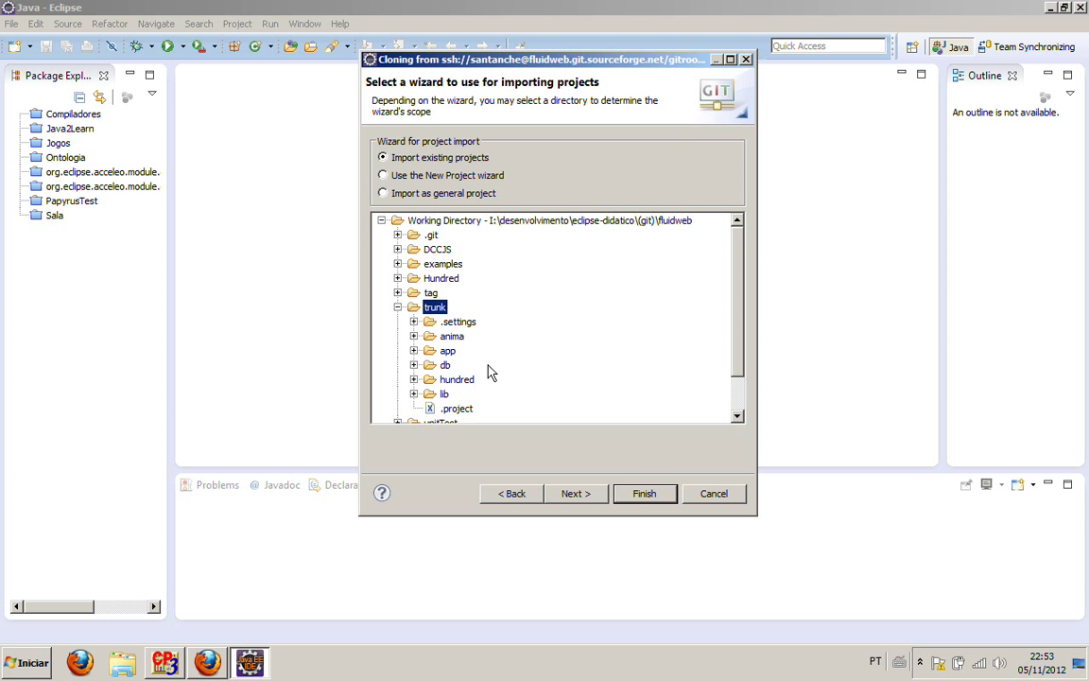
pyautogui.click(573, 494)
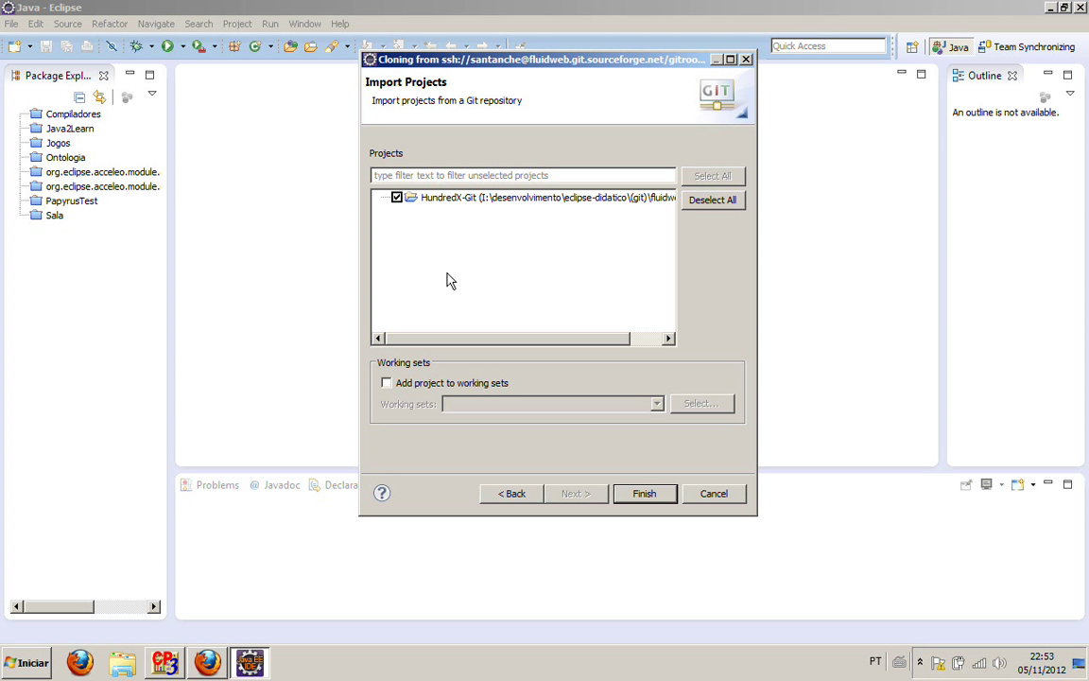
pyautogui.moveTo(454, 337)
pyautogui.mouseDown()
pyautogui.moveTo(506, 332)
pyautogui.moveTo(438, 347)
pyautogui.mouseUp()
pyautogui.click(645, 494)
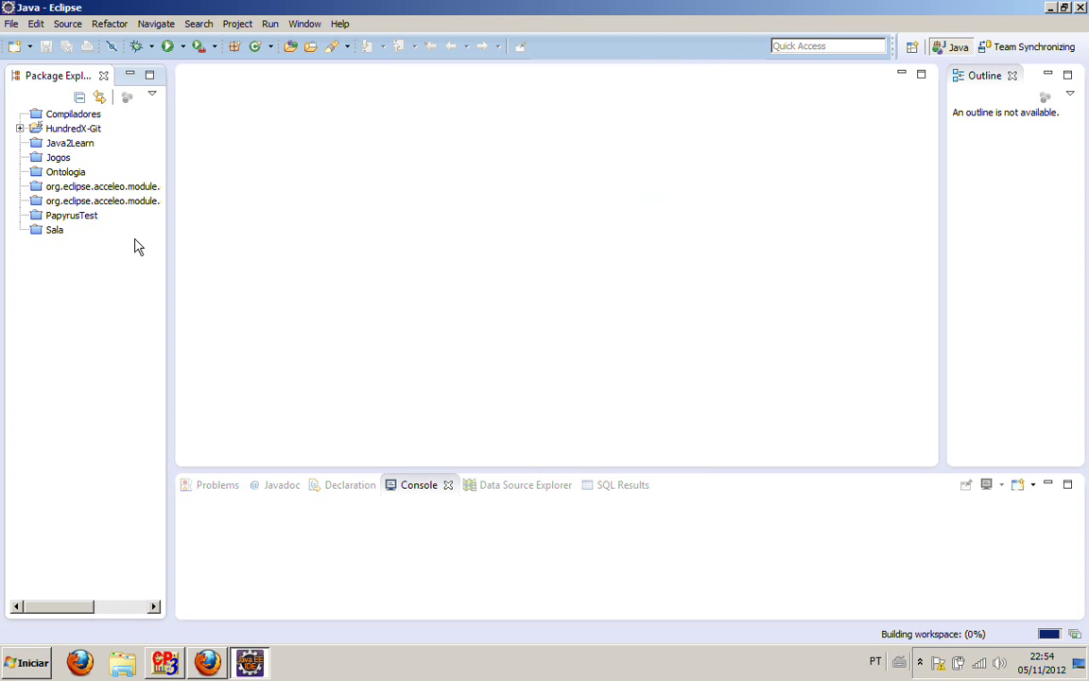
pyautogui.click(20, 128)
pyautogui.click(71, 129)
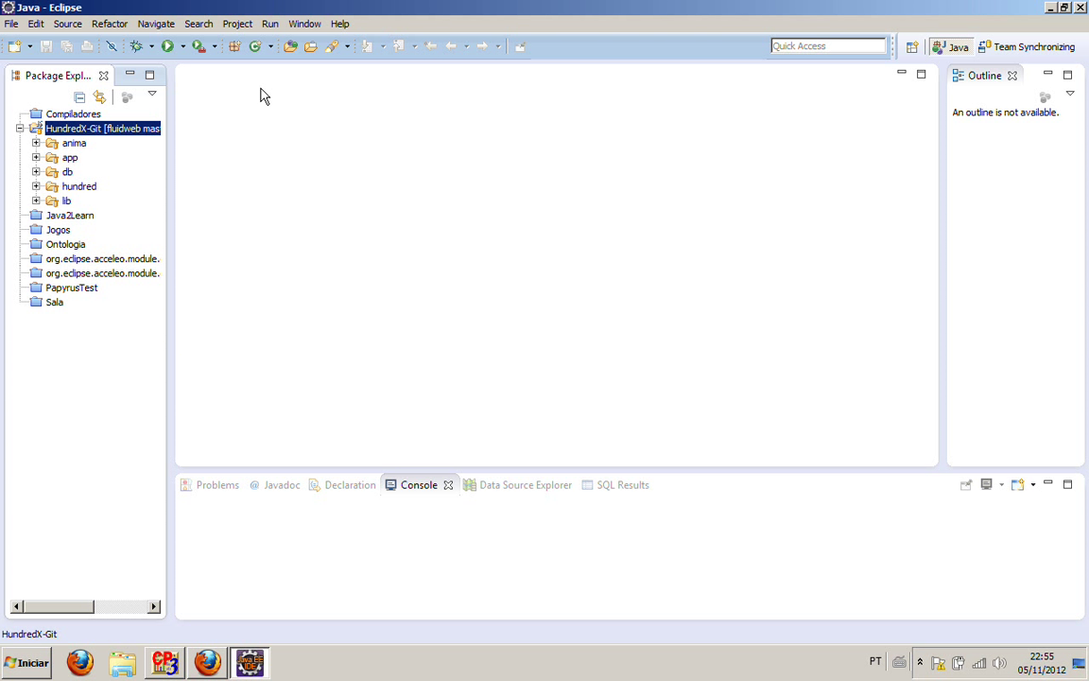
# Show the Git Repositories view and expand the fluidweb repository in it
pyautogui.click(299, 25)
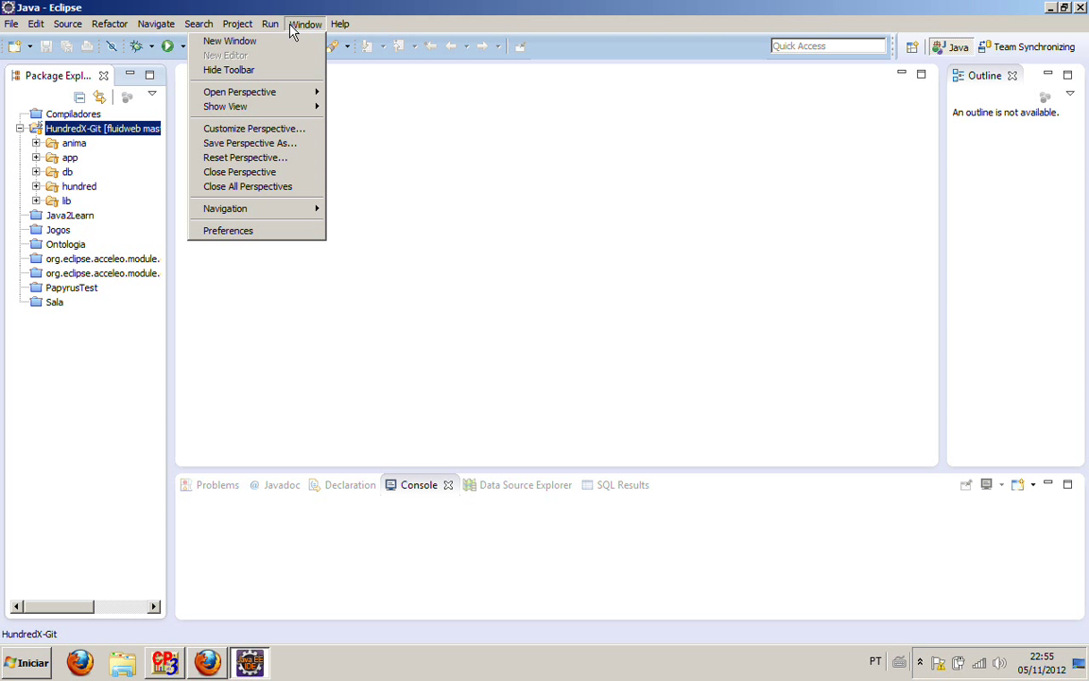
pyautogui.moveTo(299, 111)
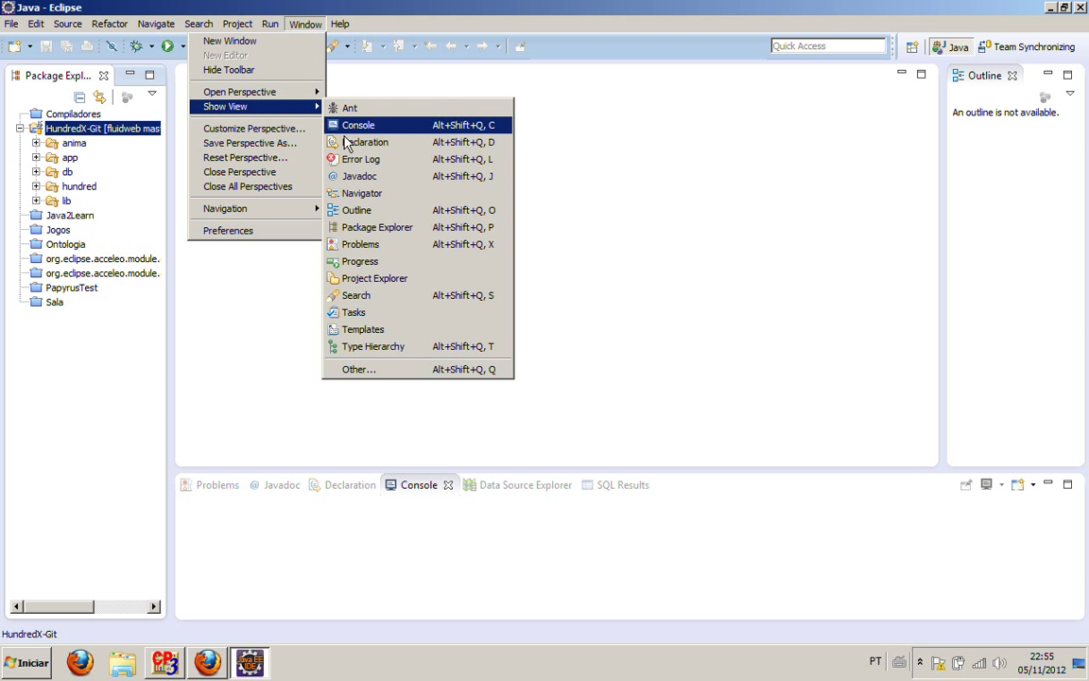
pyautogui.click(385, 369)
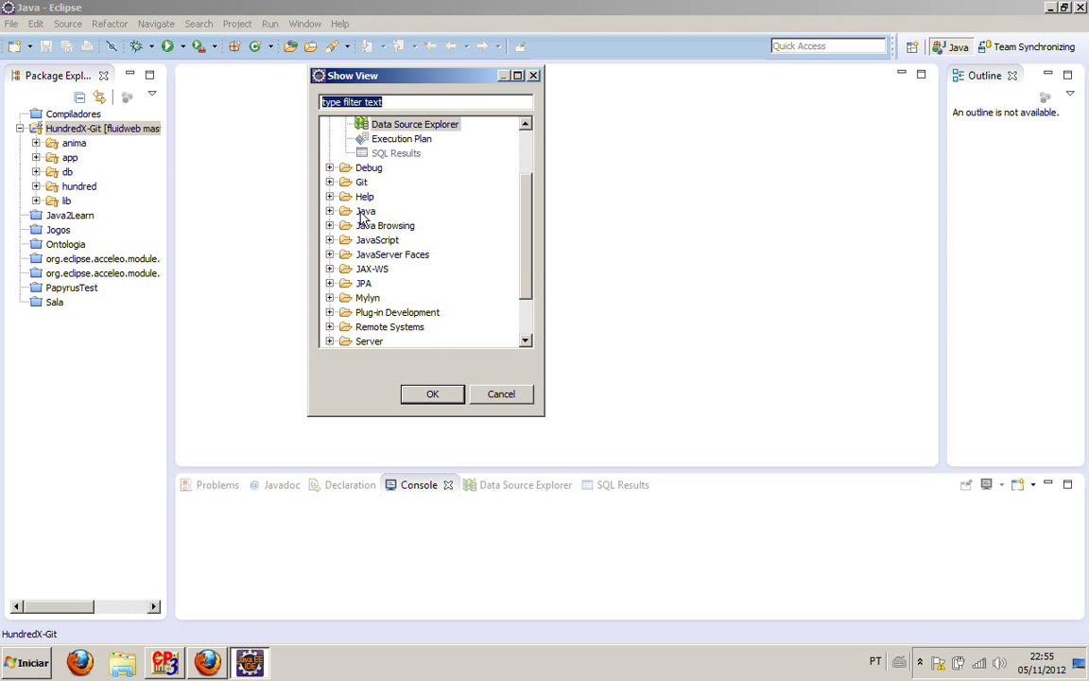
pyautogui.click(329, 182)
pyautogui.click(359, 209)
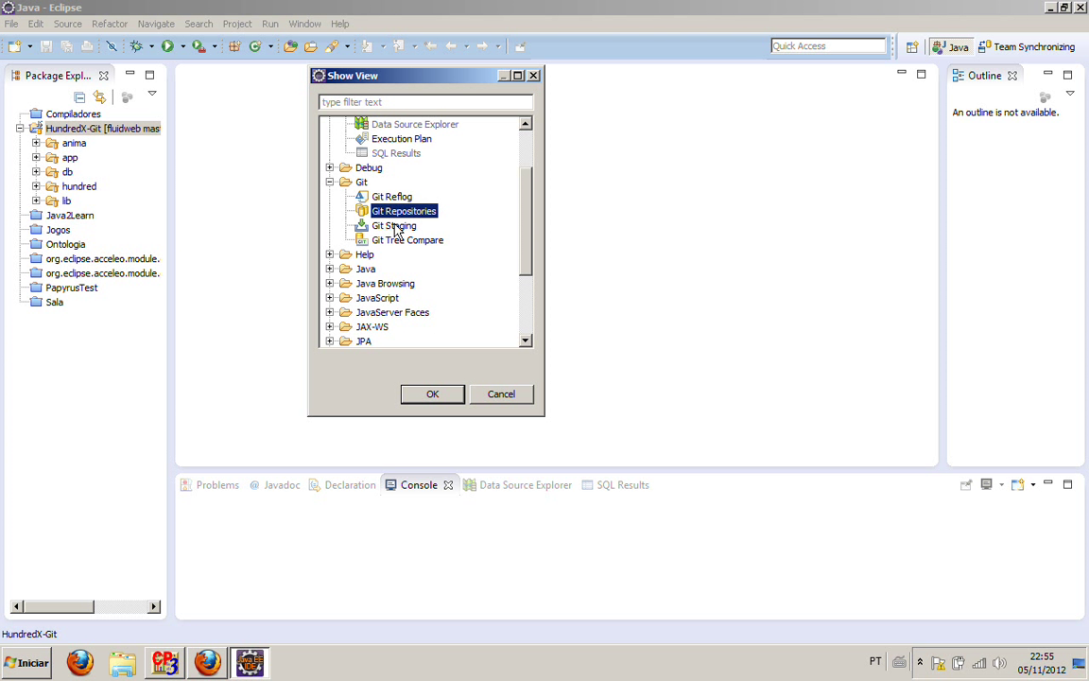
pyautogui.click(450, 395)
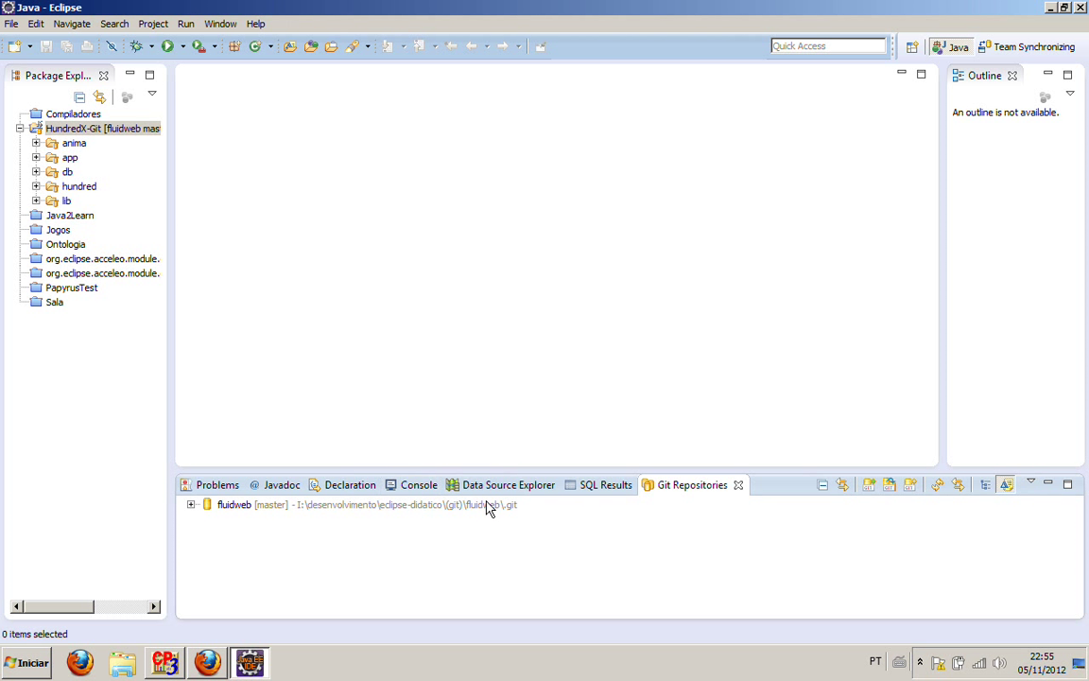
pyautogui.click(191, 507)
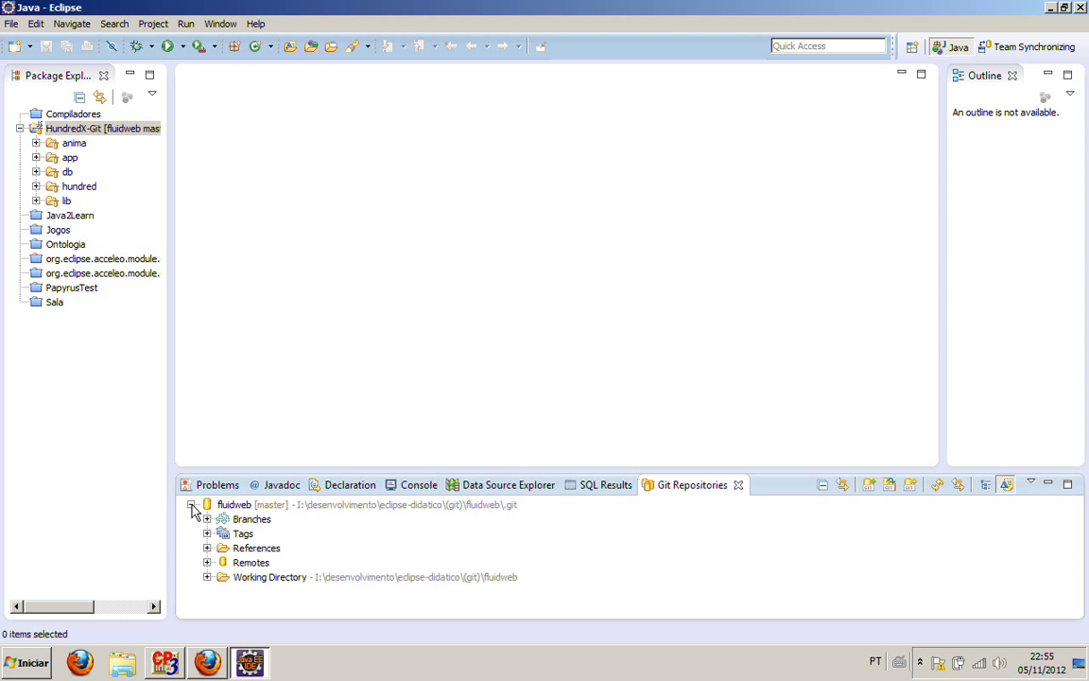